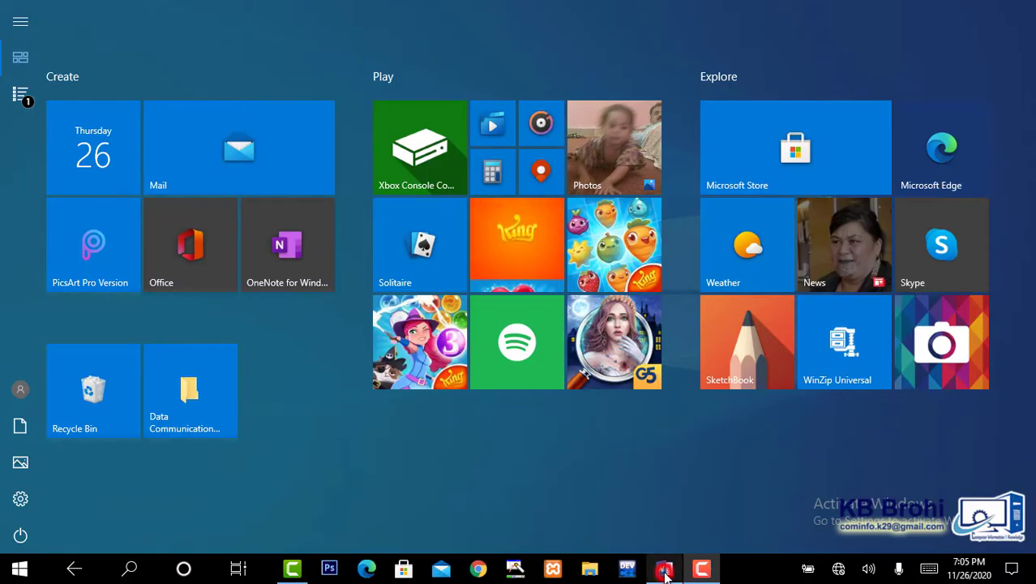
- Switch to the Word document and check the spelling suggestions for the misspelled words "professioonally" and "keycword"
left_click(664, 568)
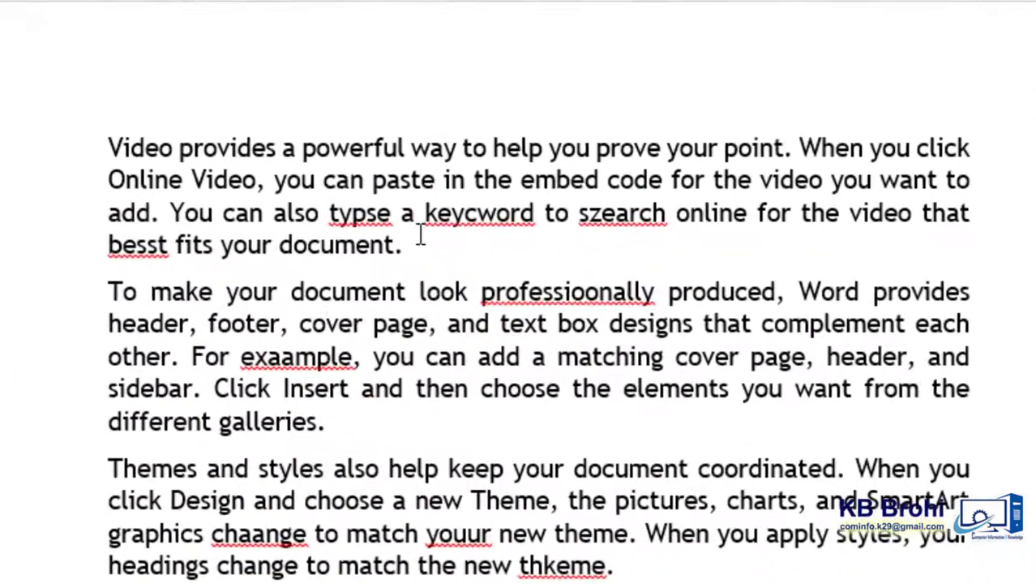
double_click(462, 256)
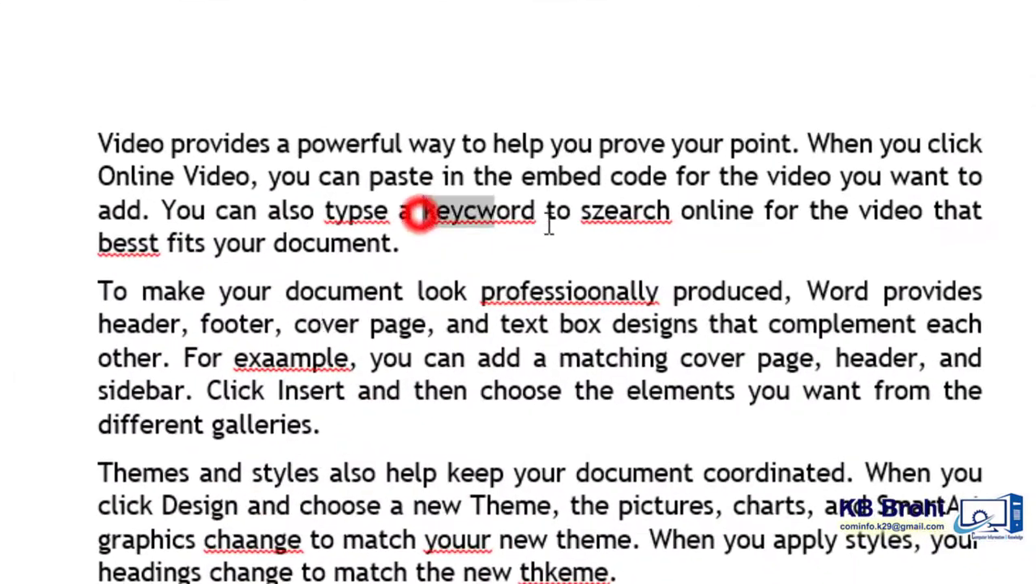
left_click(603, 212)
left_click(612, 325)
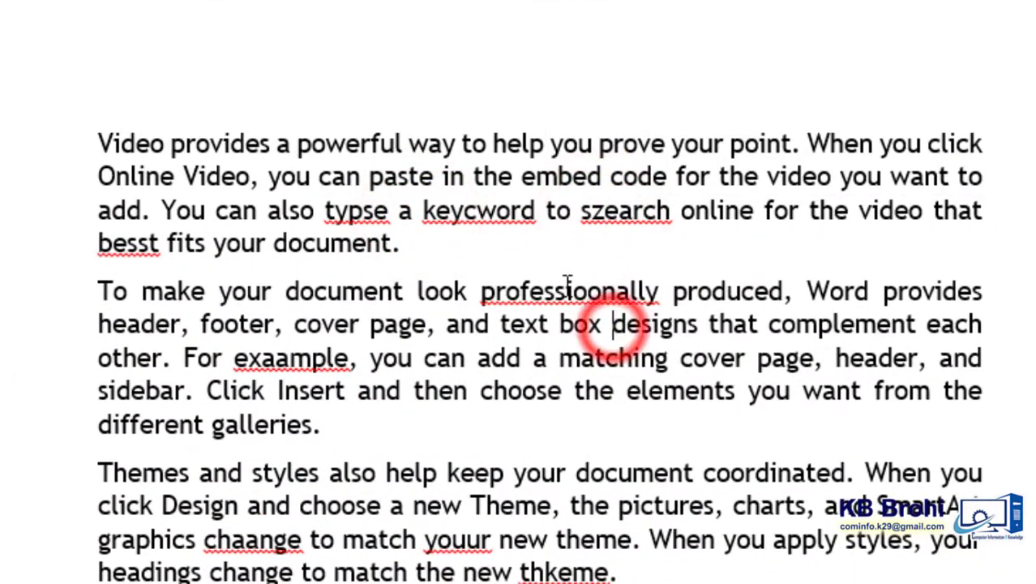
left_click(565, 286)
right_click(565, 285)
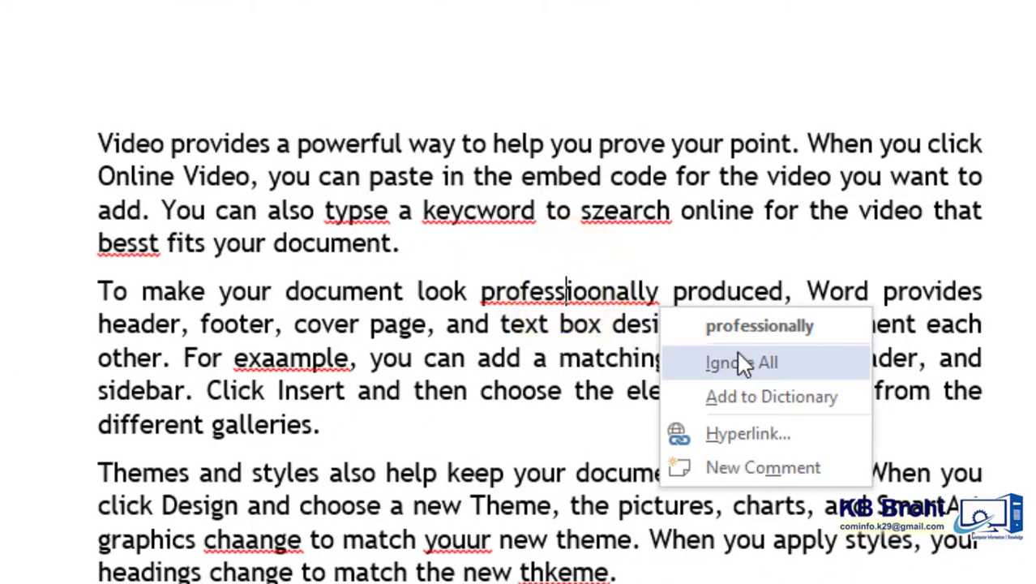
left_click(483, 215)
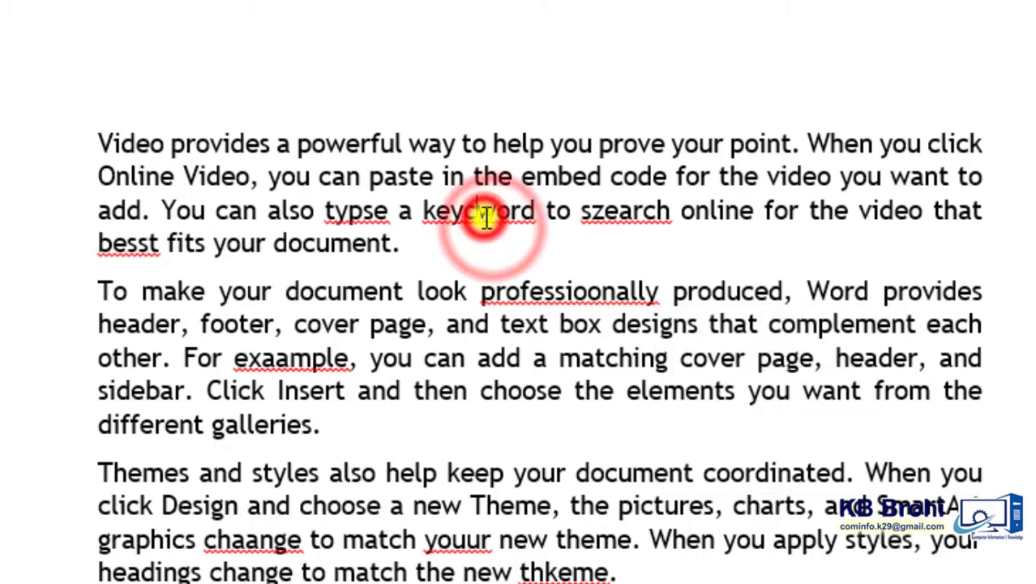
right_click(477, 212)
left_click(421, 287)
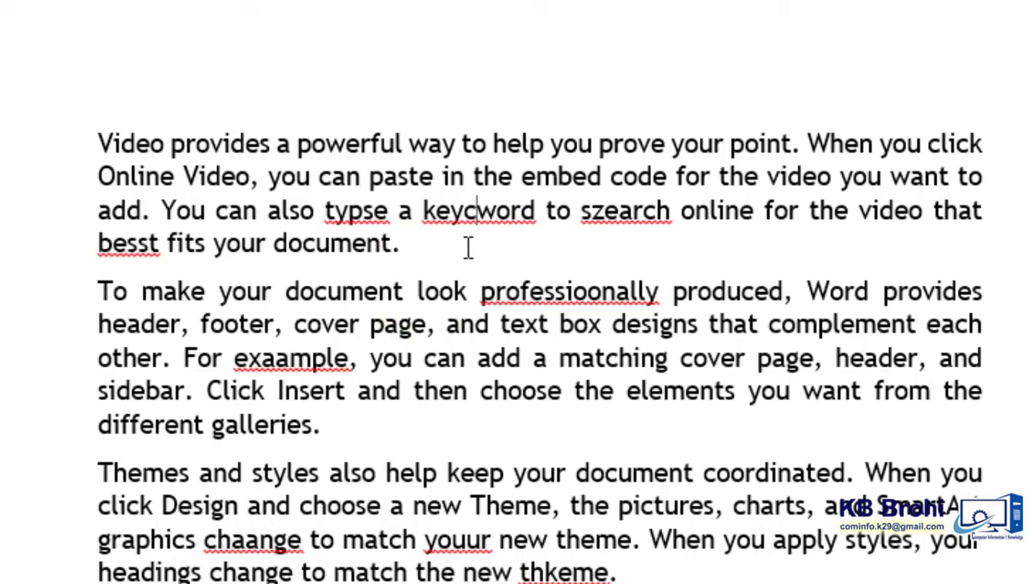
left_click(373, 254)
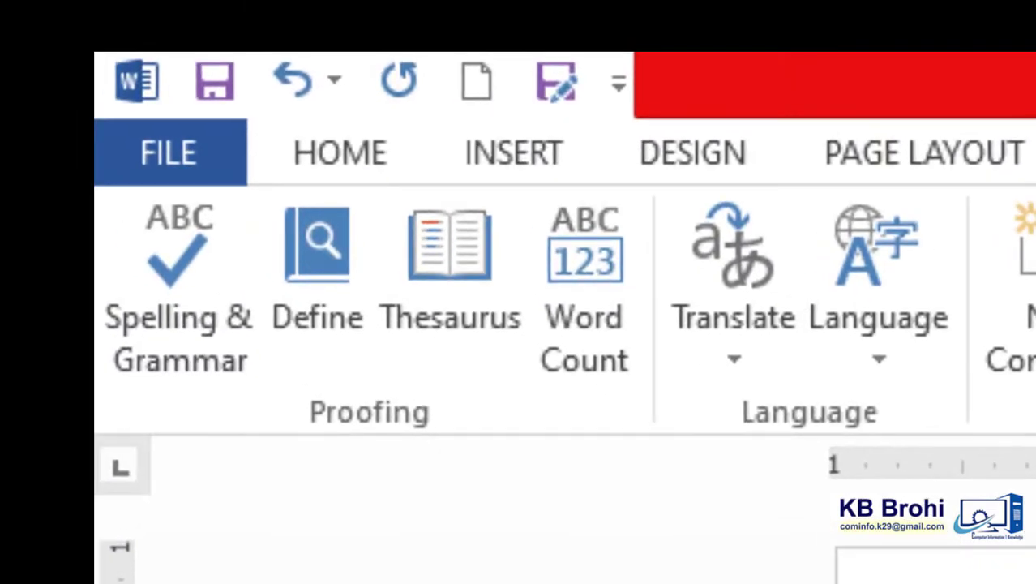
- Start a spelling and grammar check and change all occurrences of the first five typos to "types", "keyword", "search", "best" and "professionally"
left_click(167, 313)
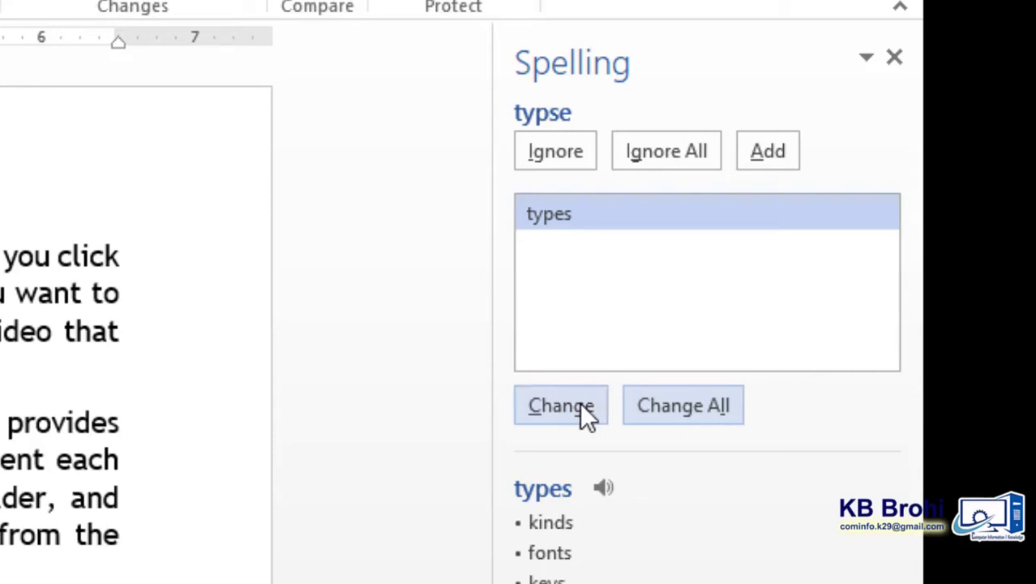
left_click(679, 406)
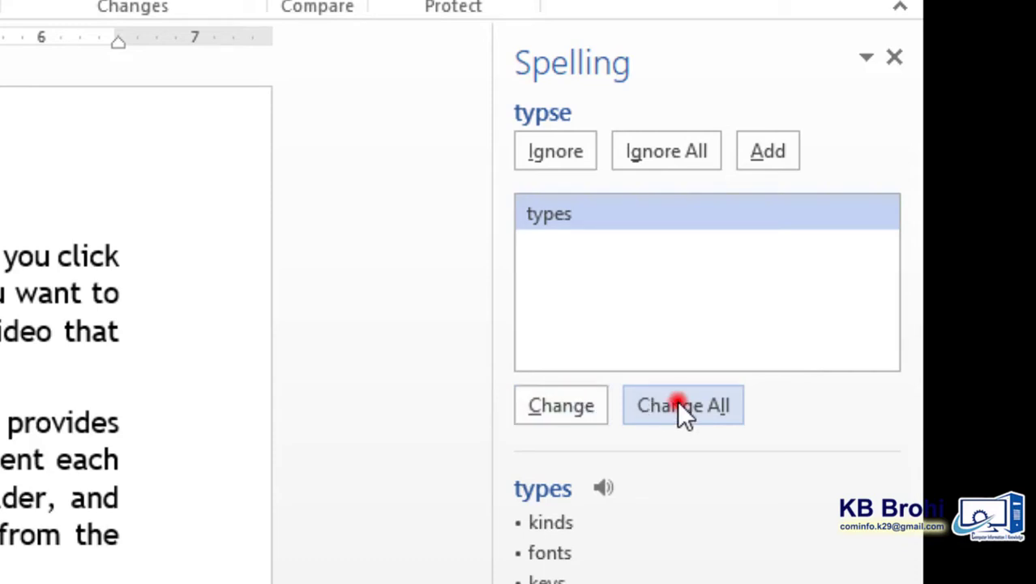
left_click(680, 405)
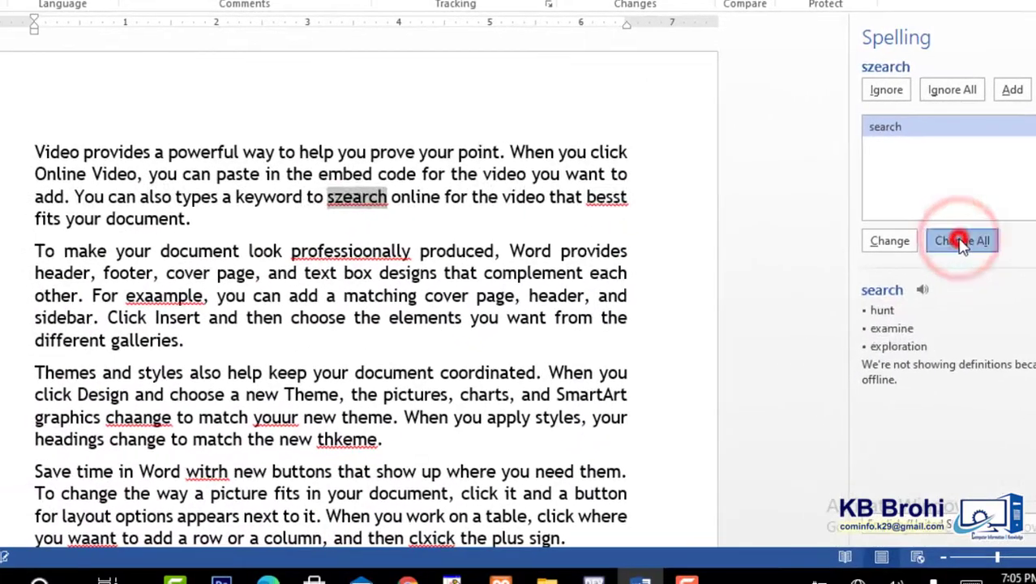
left_click(681, 405)
left_click(681, 406)
left_click(962, 242)
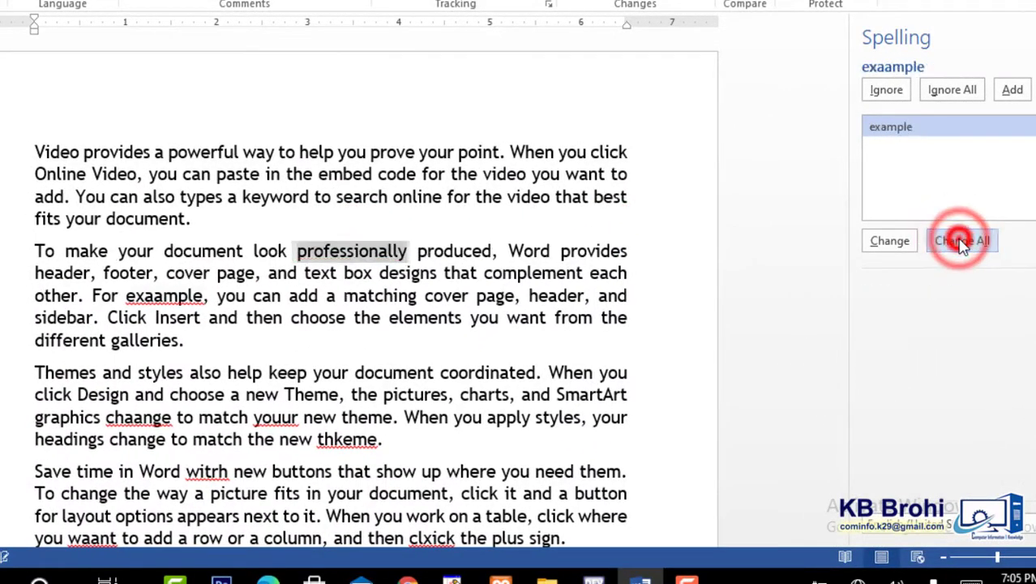
- Change all remaining typos to "example", "change", "your", "theme", "with", "want" and "click", and finish the spelling check
left_click(961, 241)
left_click(961, 242)
left_click(962, 242)
left_click(961, 242)
left_click(962, 242)
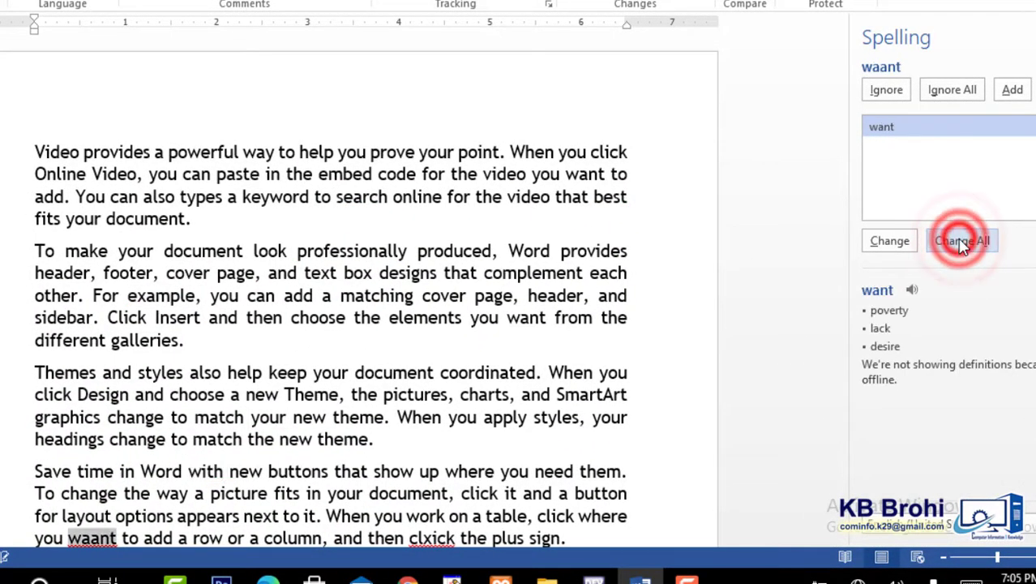
left_click(961, 242)
left_click(962, 242)
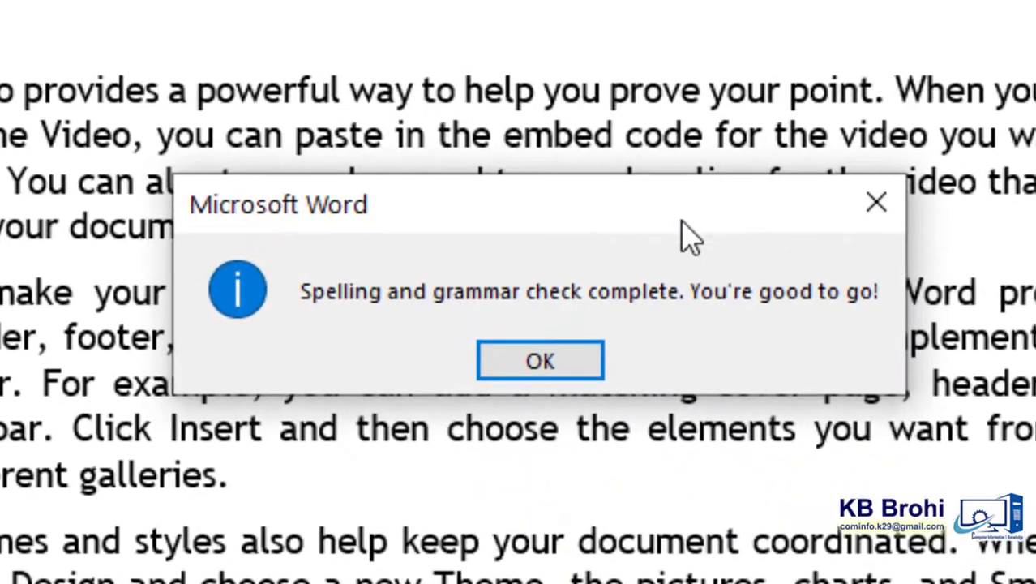
left_click_drag(519, 209, 520, 191)
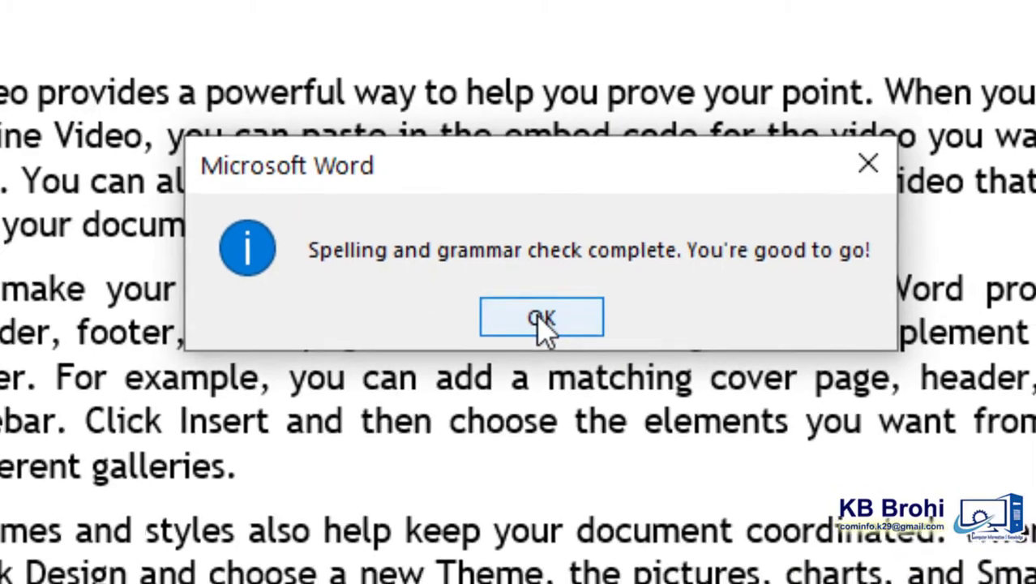
left_click(539, 322)
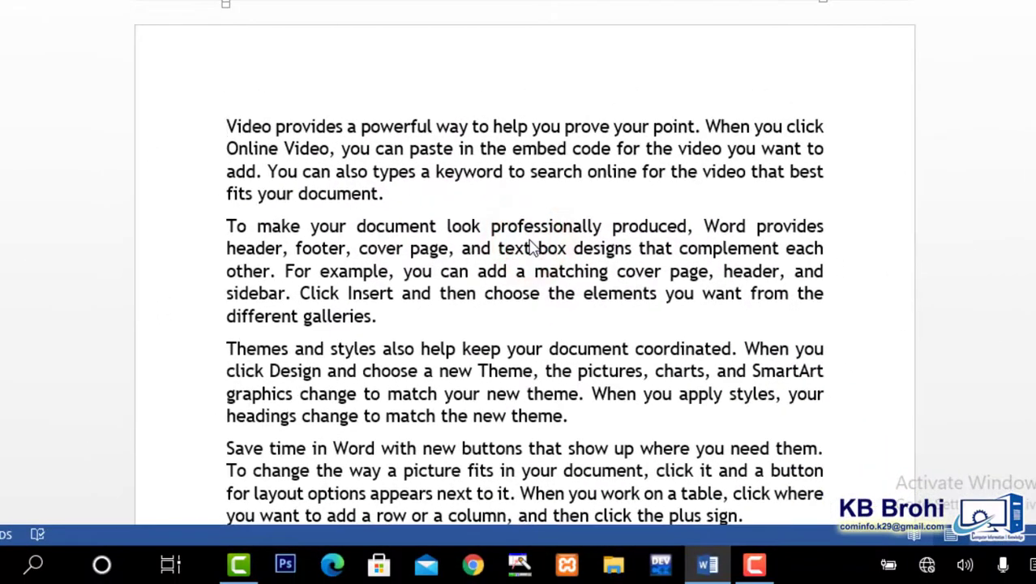
- Look up the definition of the document's first word, "Video", and close the Dictionaries pane
left_click(532, 247)
left_click_drag(225, 126, 271, 127)
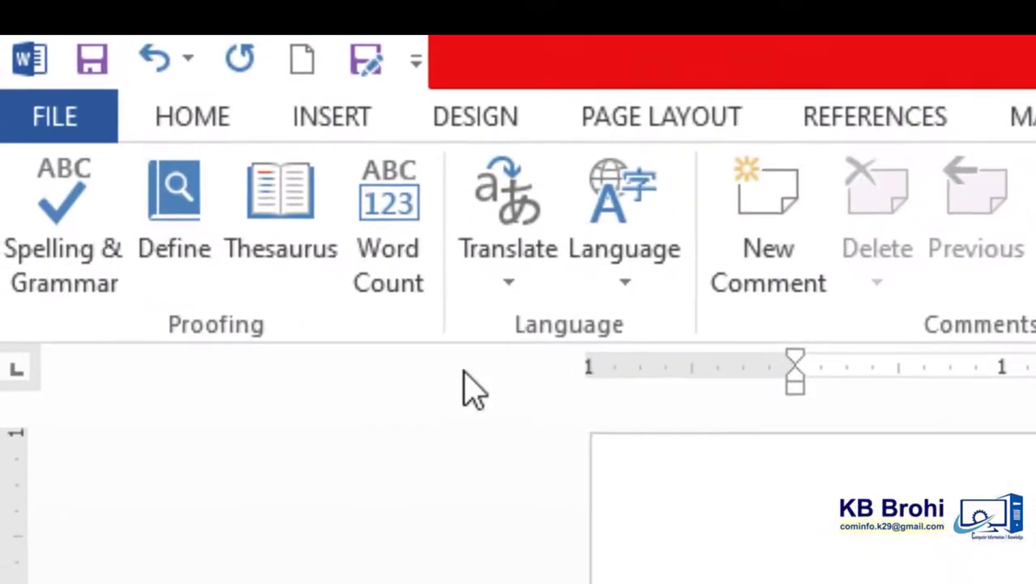
left_click(183, 235)
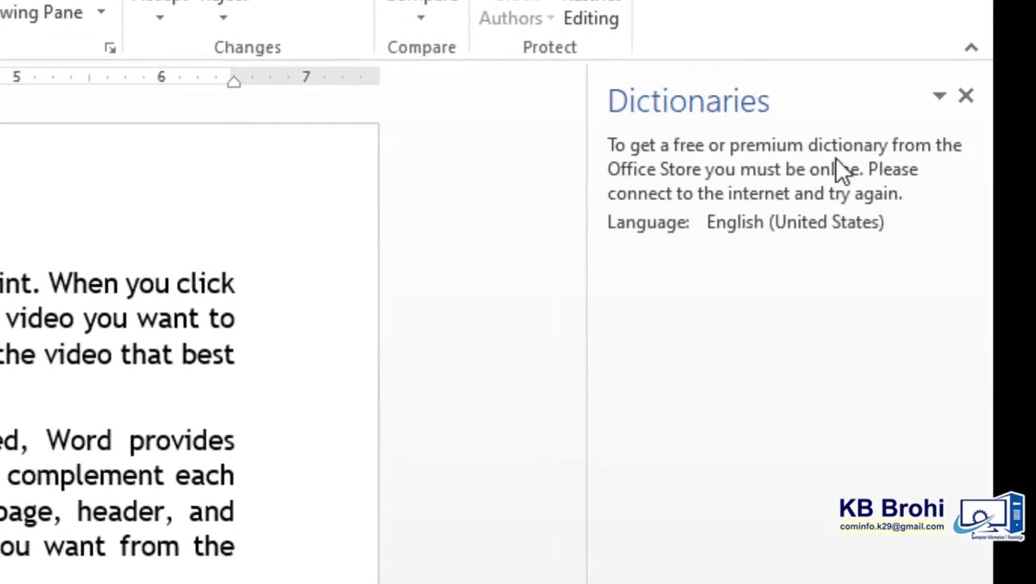
left_click(938, 99)
left_click(938, 99)
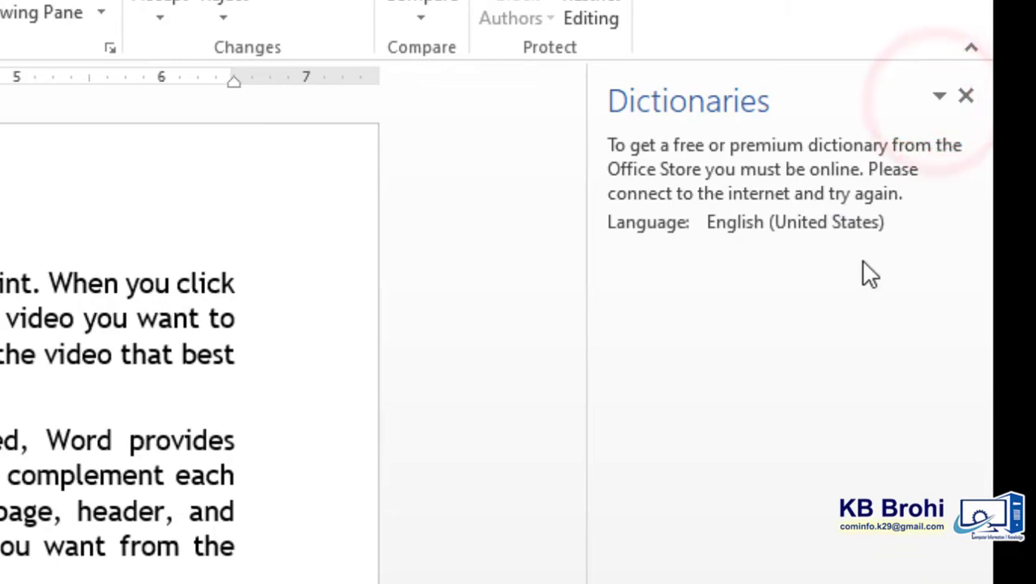
left_click(900, 223)
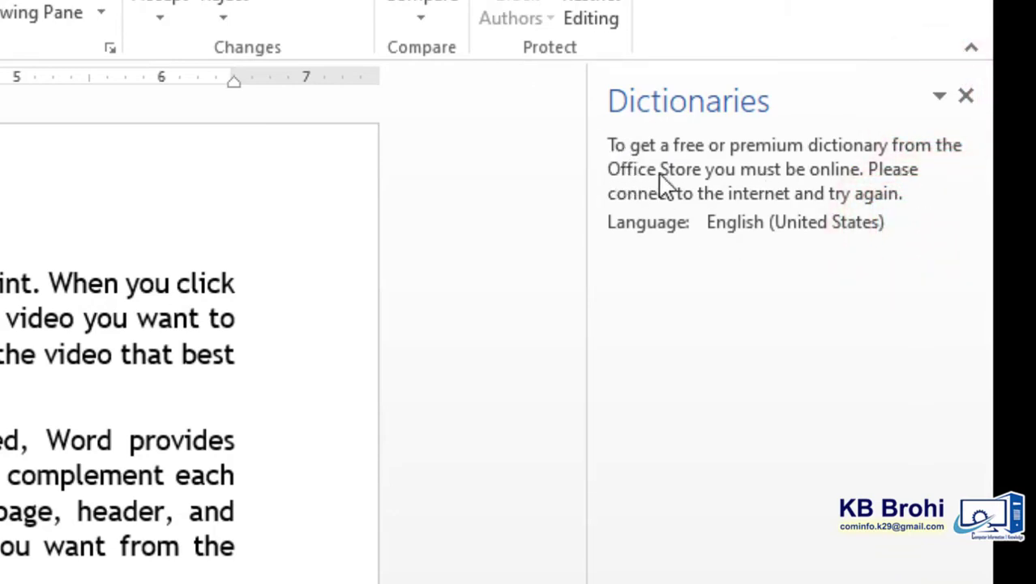
left_click(966, 96)
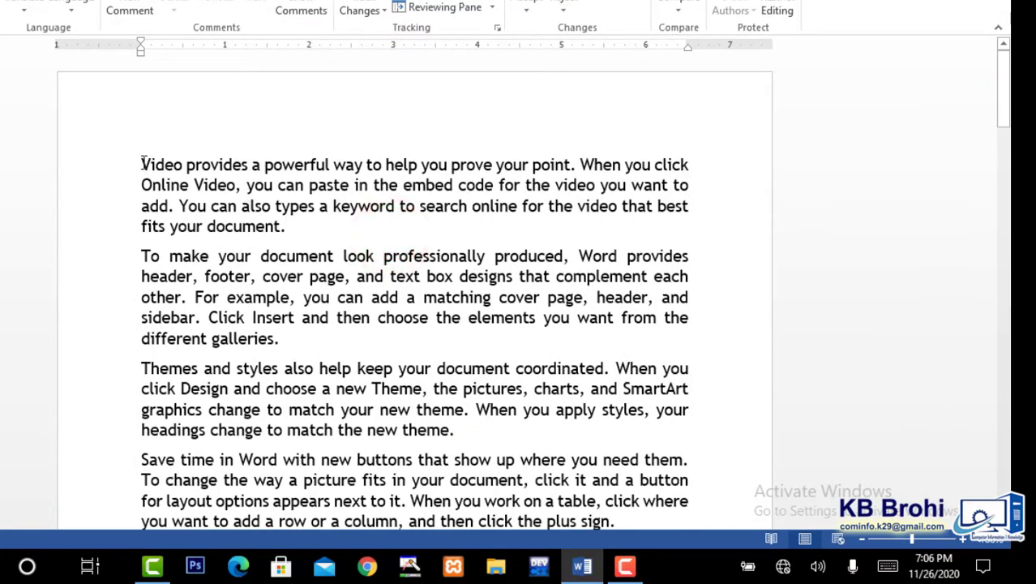
- Look up "Video provides" from the first line in the Thesaurus and play its pronunciation
left_click_drag(142, 164, 230, 164)
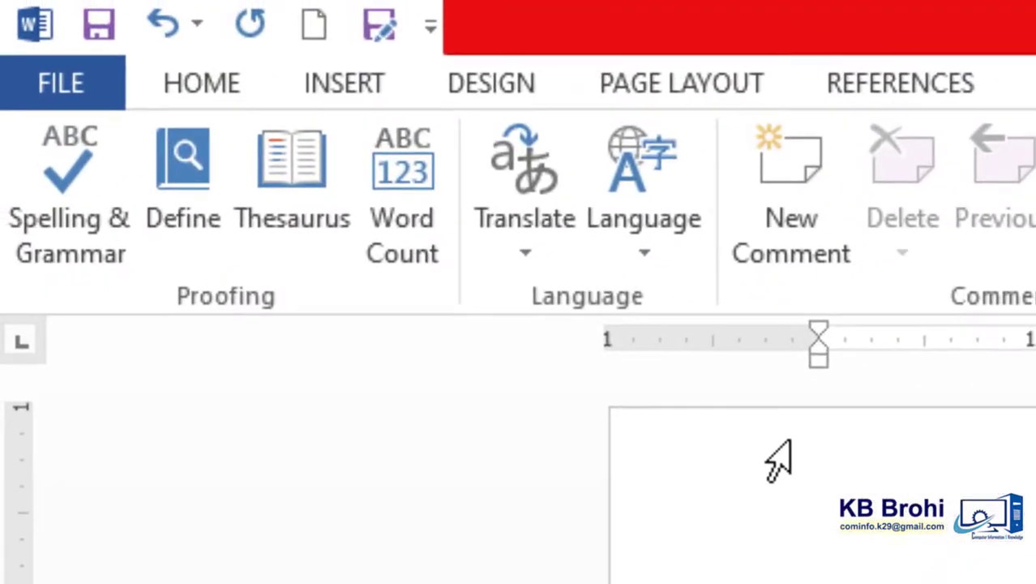
left_click(303, 182)
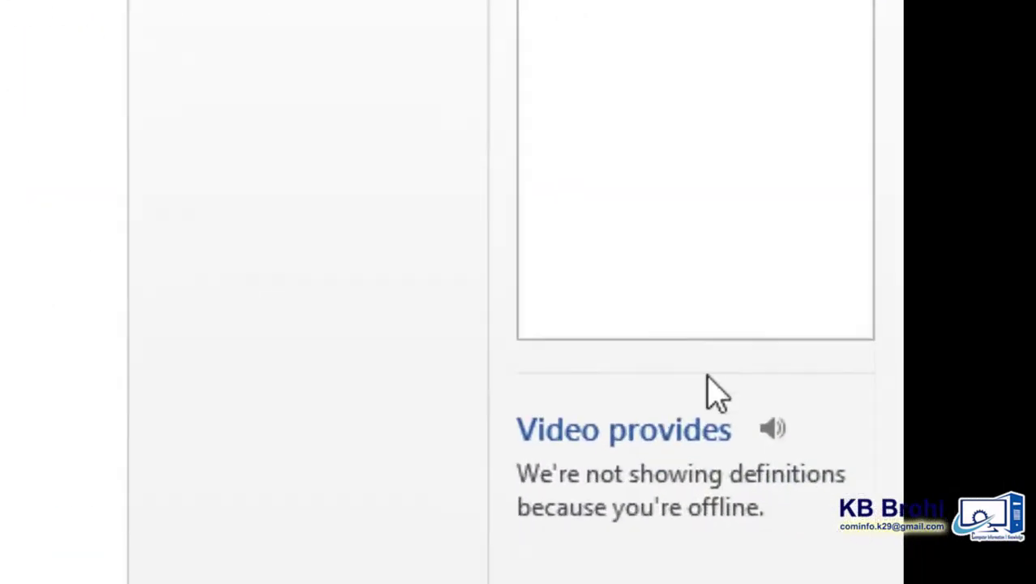
left_click(773, 426)
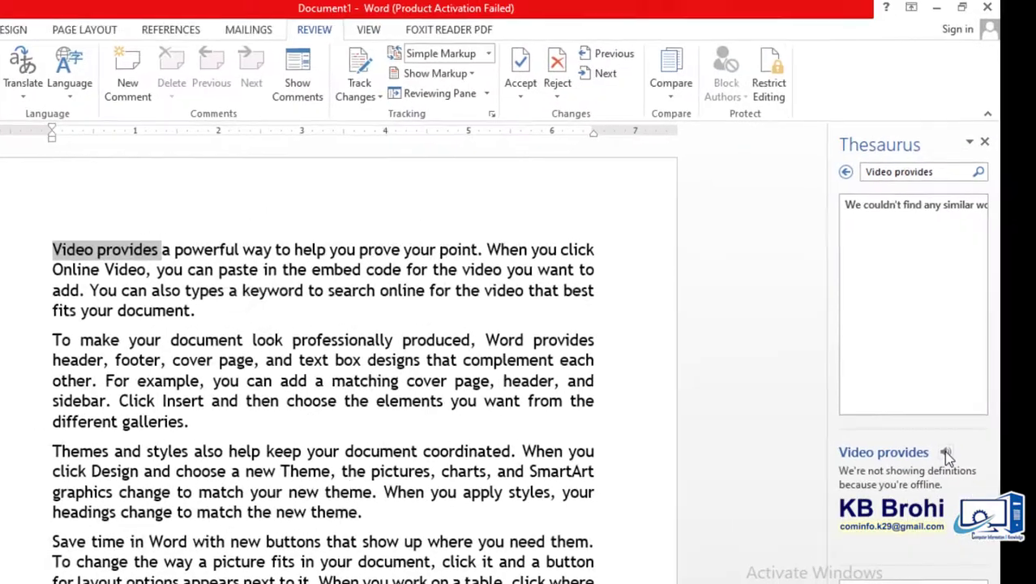
- Look up the whole first paragraph in the Thesaurus, play its pronunciation, then close the pane and deselect the text
left_click(169, 315)
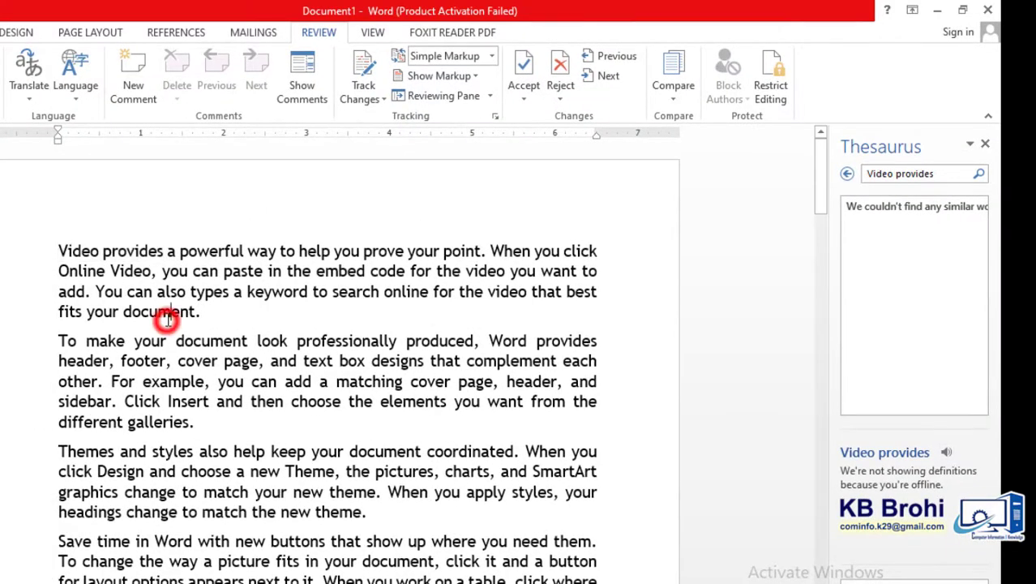
triple_click(60, 243)
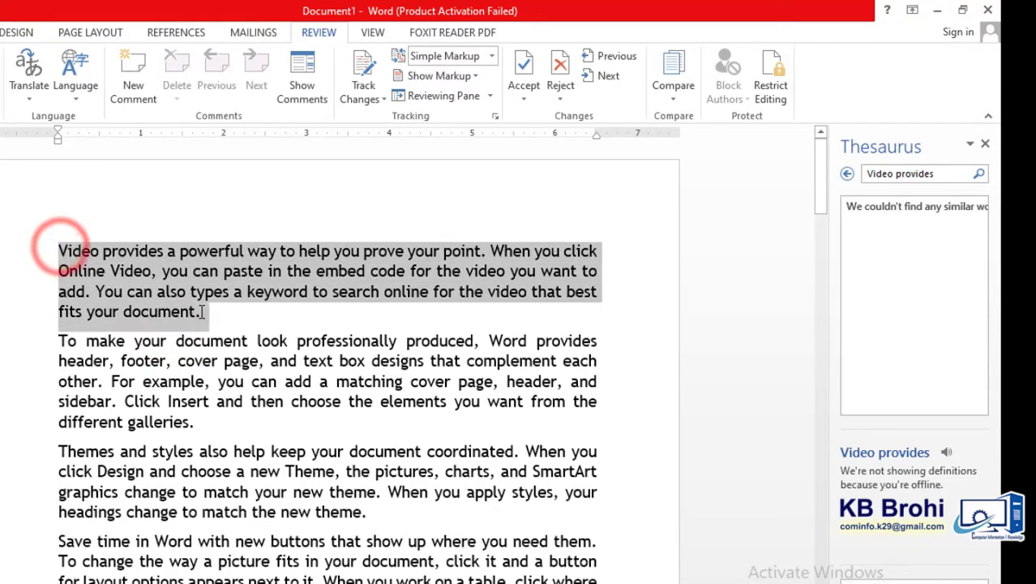
triple_click(957, 173)
key("BackSpace")
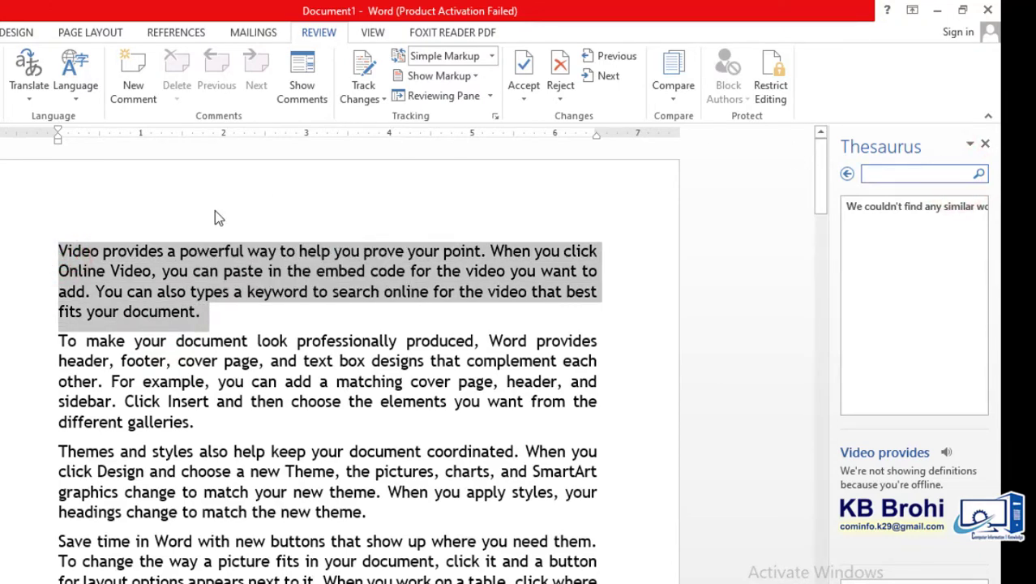
left_click(197, 331)
left_click_drag(212, 315, 37, 252)
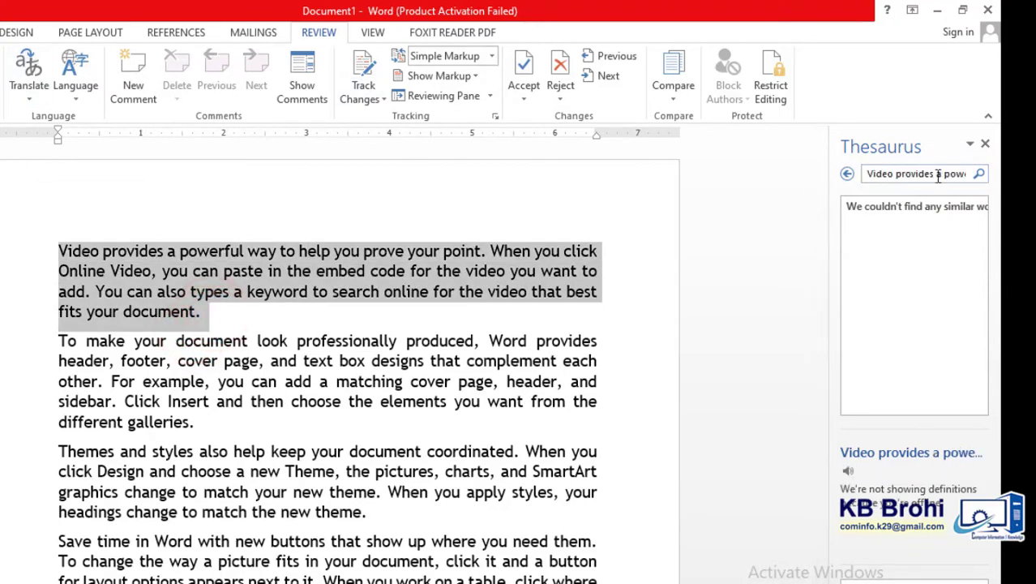
left_click(849, 470)
left_click(985, 144)
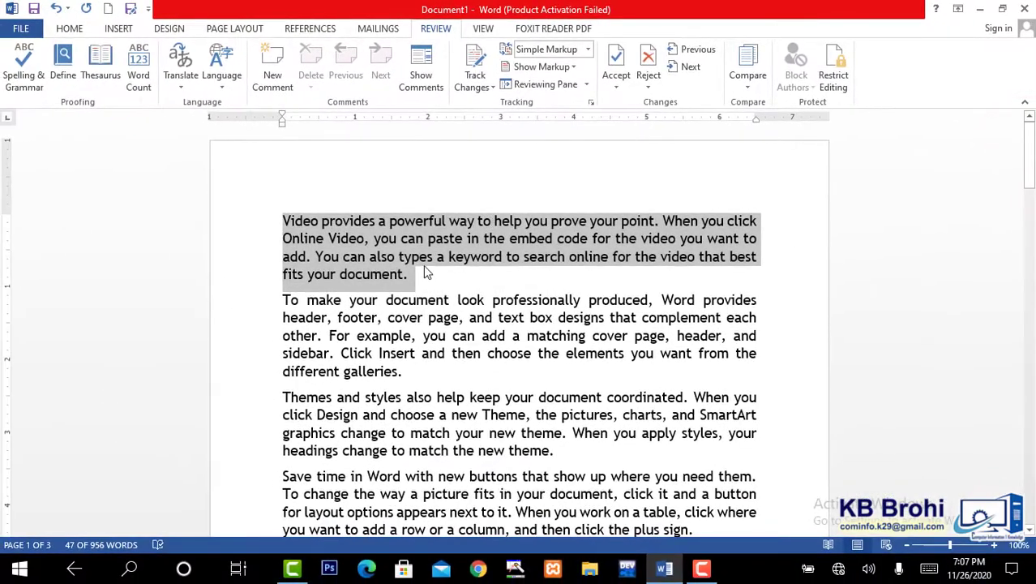
left_click(203, 312)
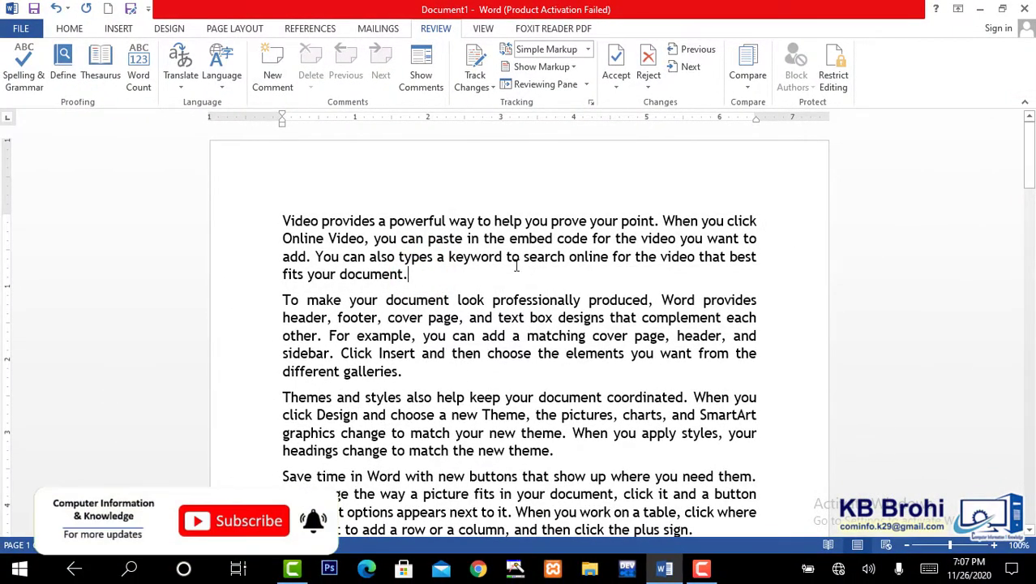
- Examine the Word Count statistics for the whole document and close the dialog
mouse_move(1026, 154)
left_mouse_down()
mouse_move(1026, 373)
mouse_move(1031, 145)
left_mouse_up()
left_click(556, 262)
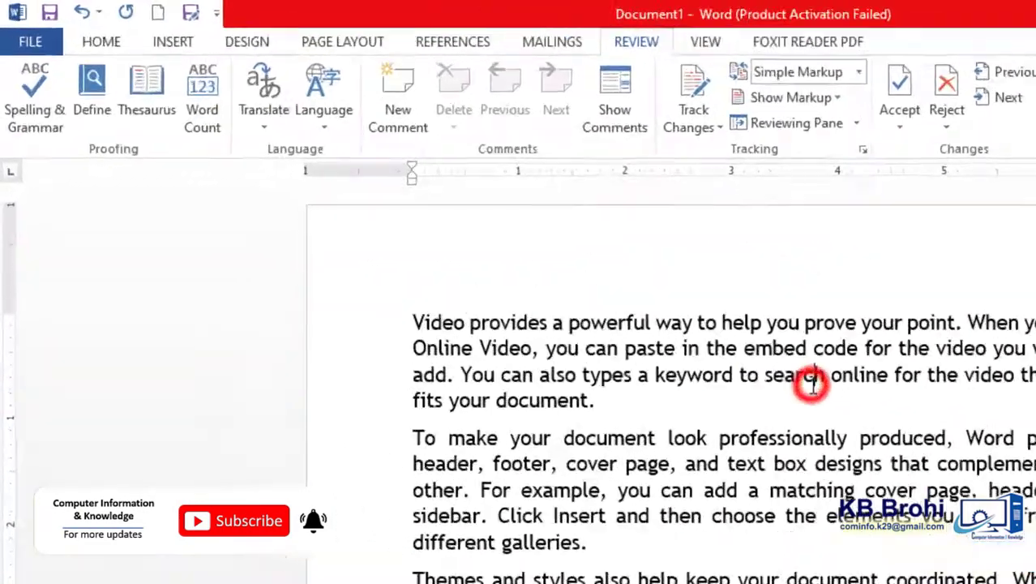
left_click(202, 97)
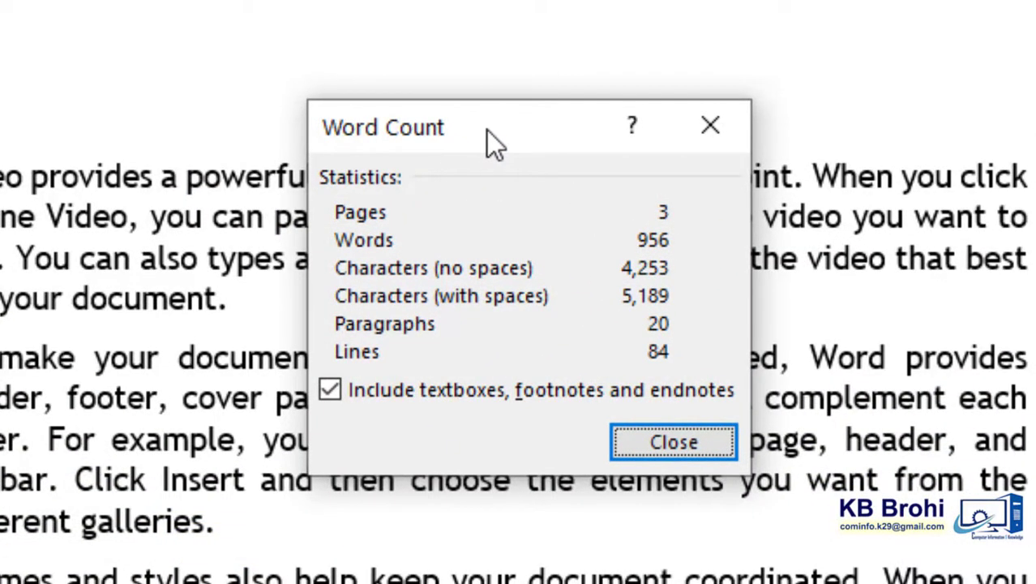
left_click(658, 195)
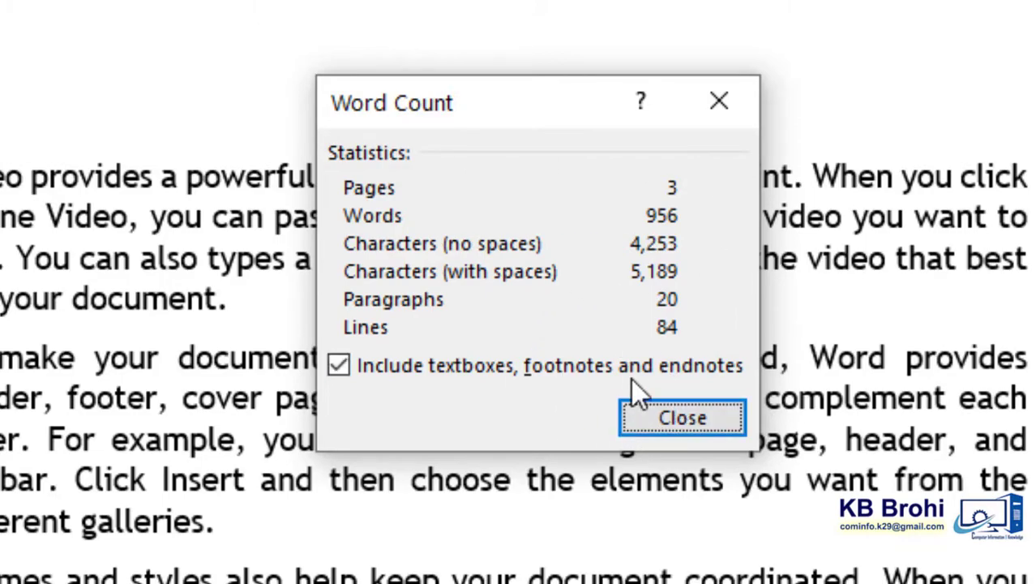
left_click(655, 416)
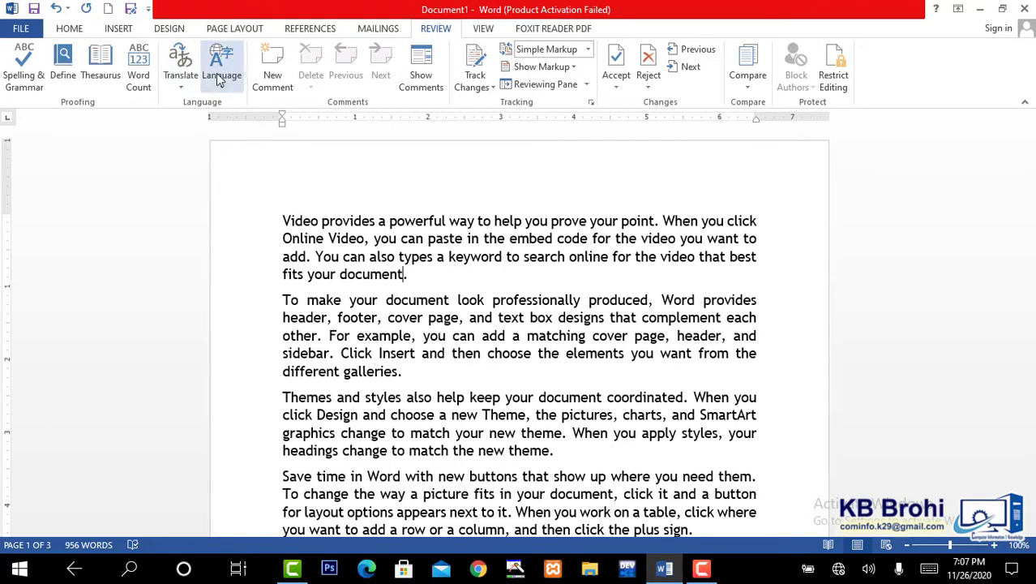
- Open the document translation language options, close them without changes, and check the Language choices
left_click(182, 85)
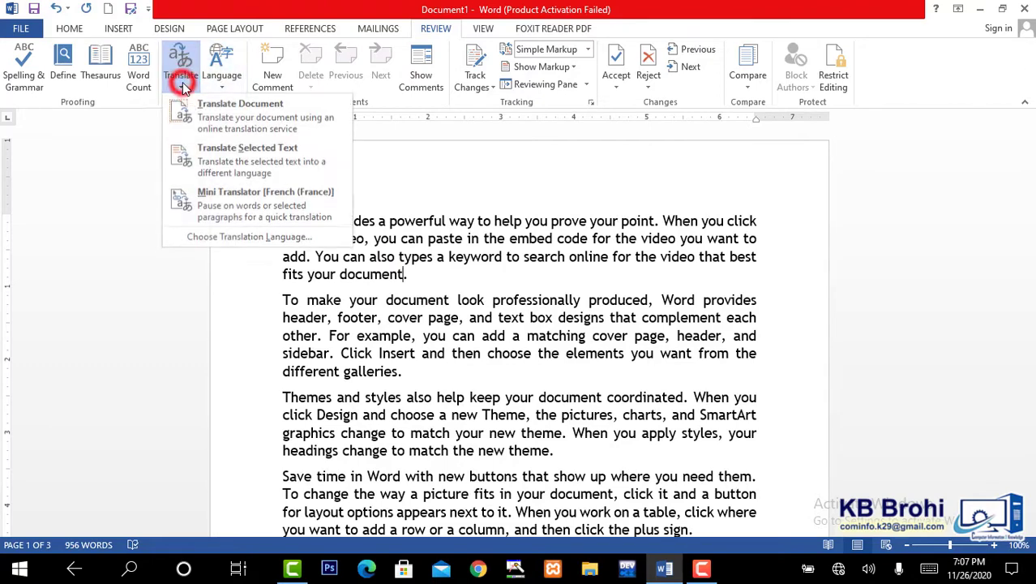
left_click(240, 112)
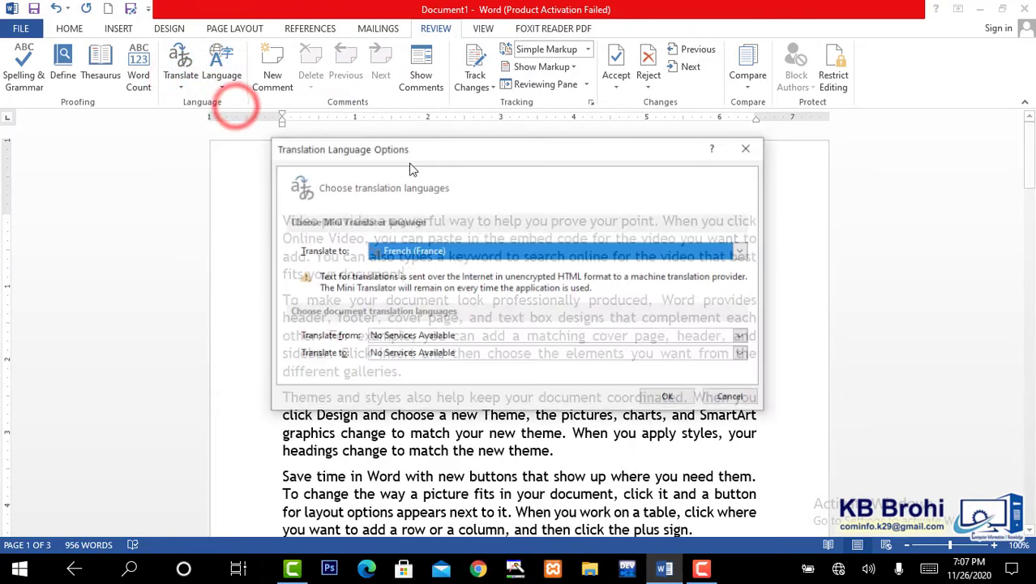
left_click(749, 149)
left_click(230, 71)
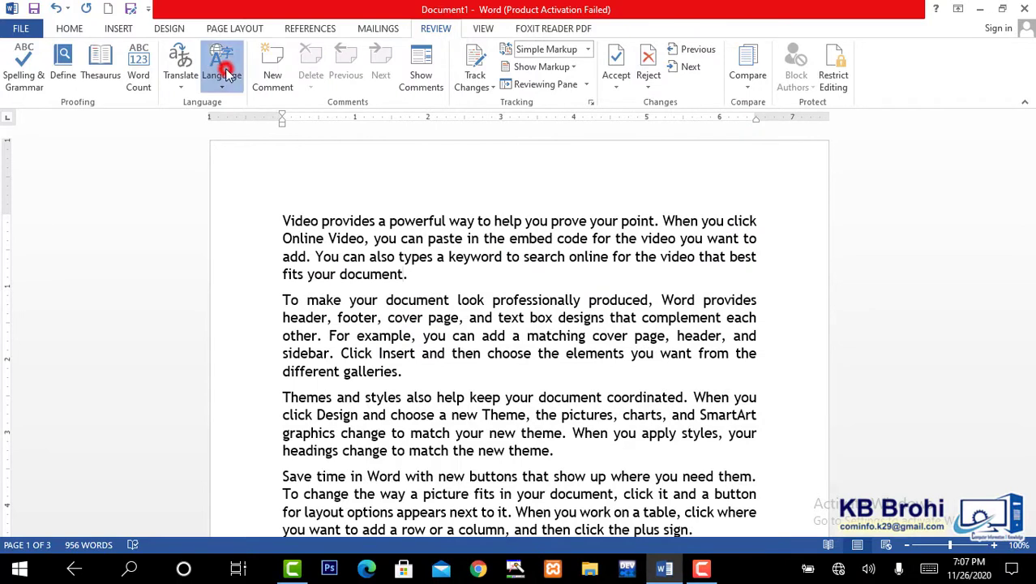
left_click(307, 198)
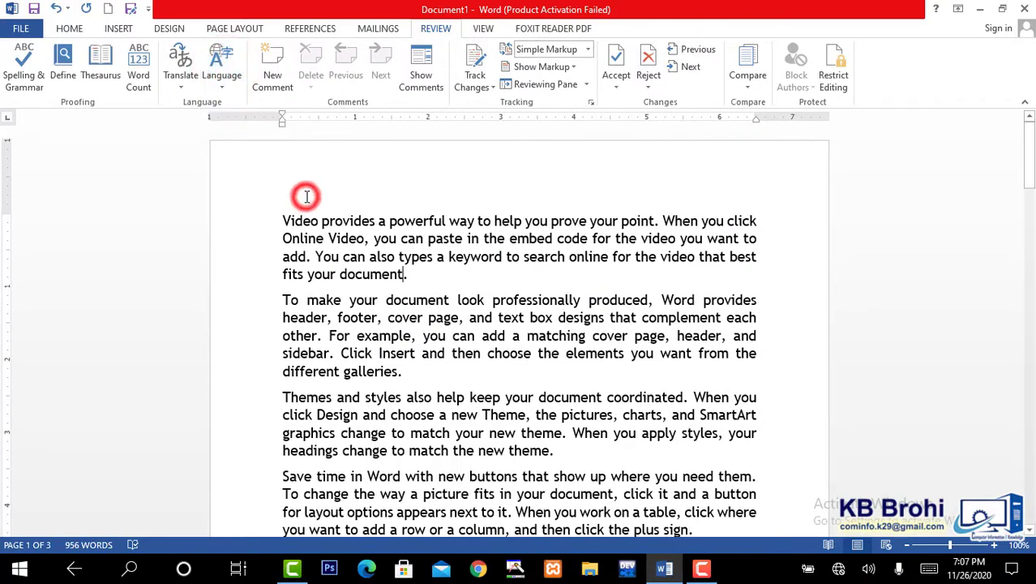
- Add the comment "Please change the font size...." to the whole first paragraph and return to the document text
left_click(447, 268)
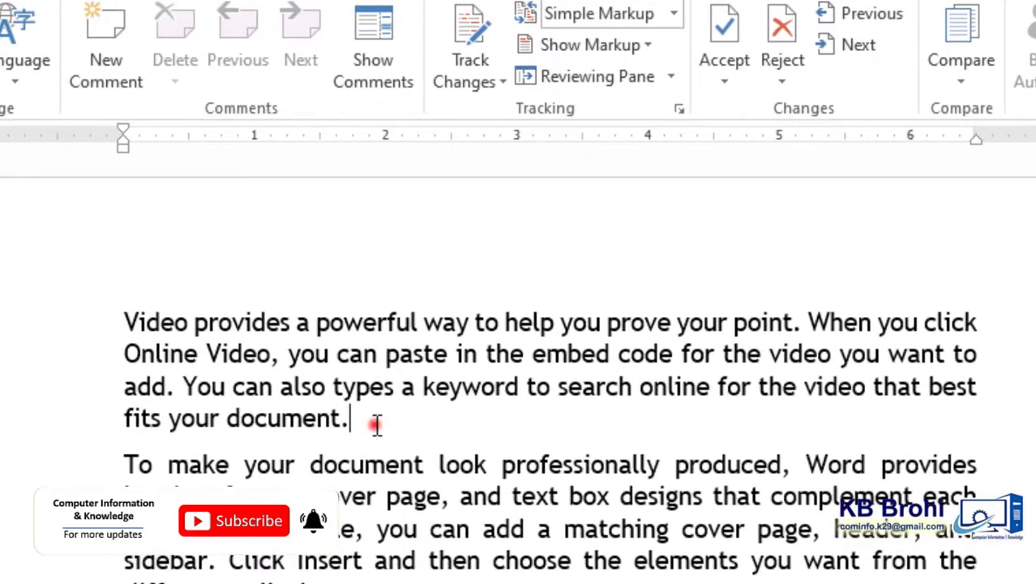
left_click_drag(376, 425, 123, 324)
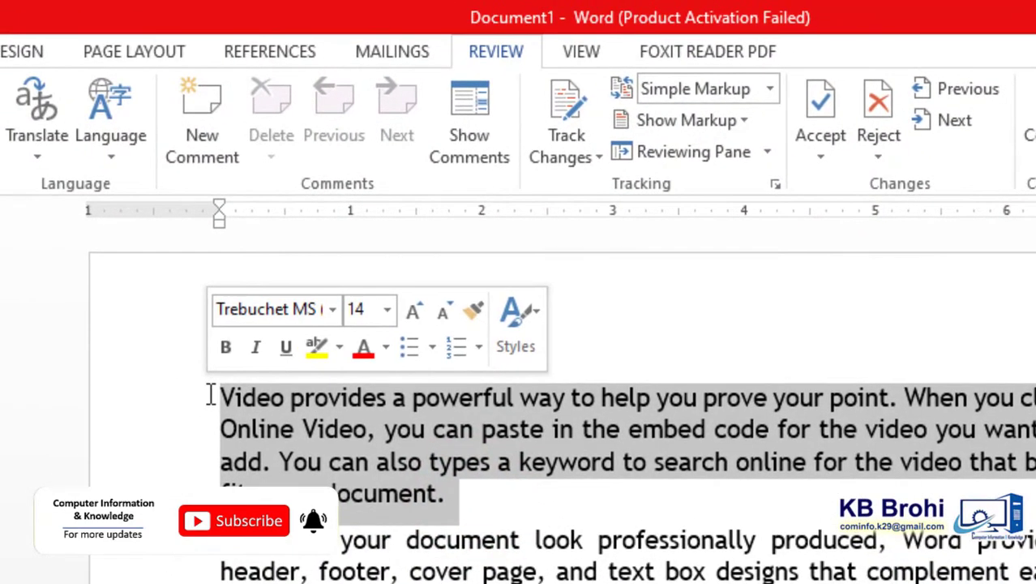
left_click(210, 140)
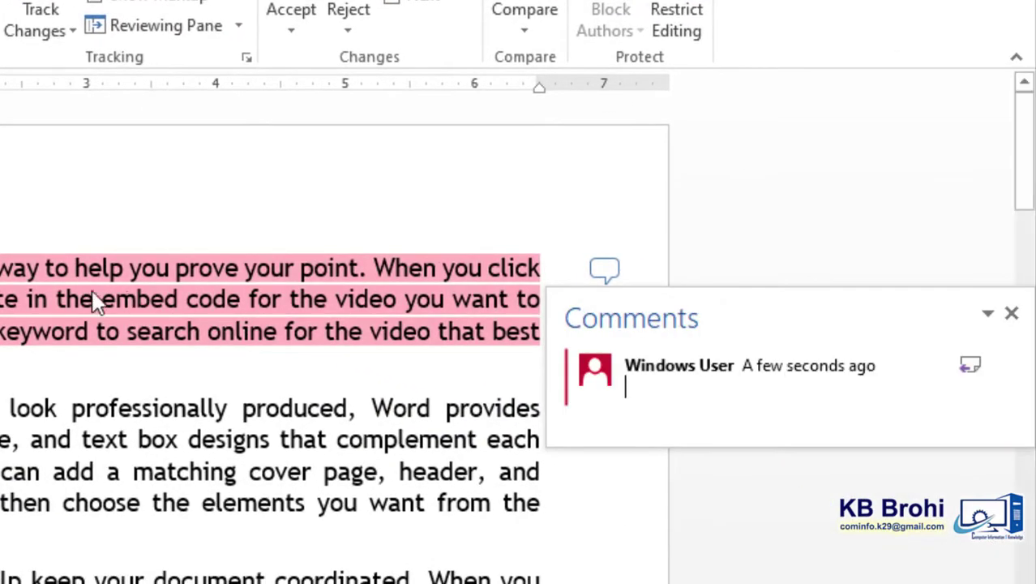
left_click(676, 399)
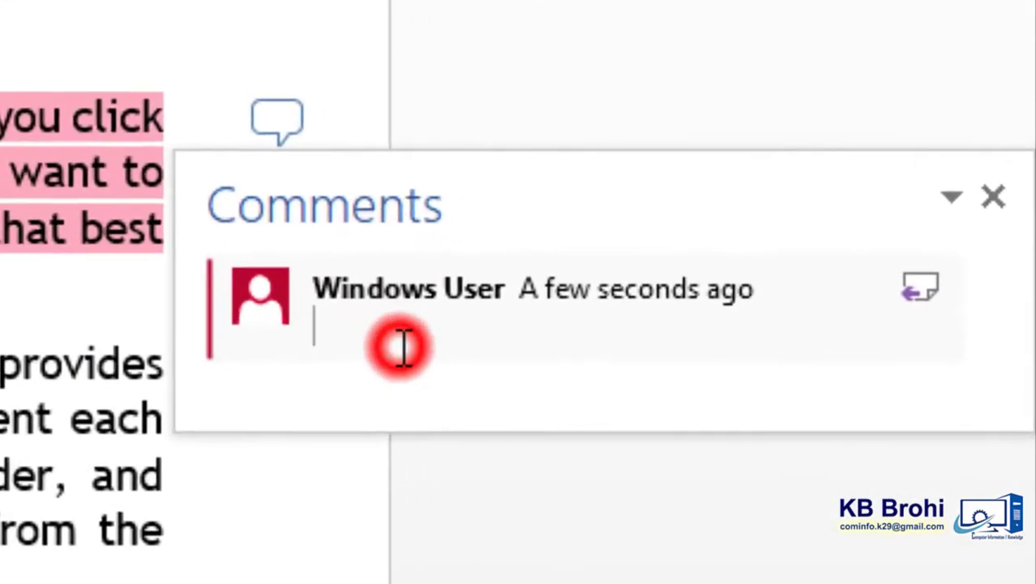
type("please cfg")
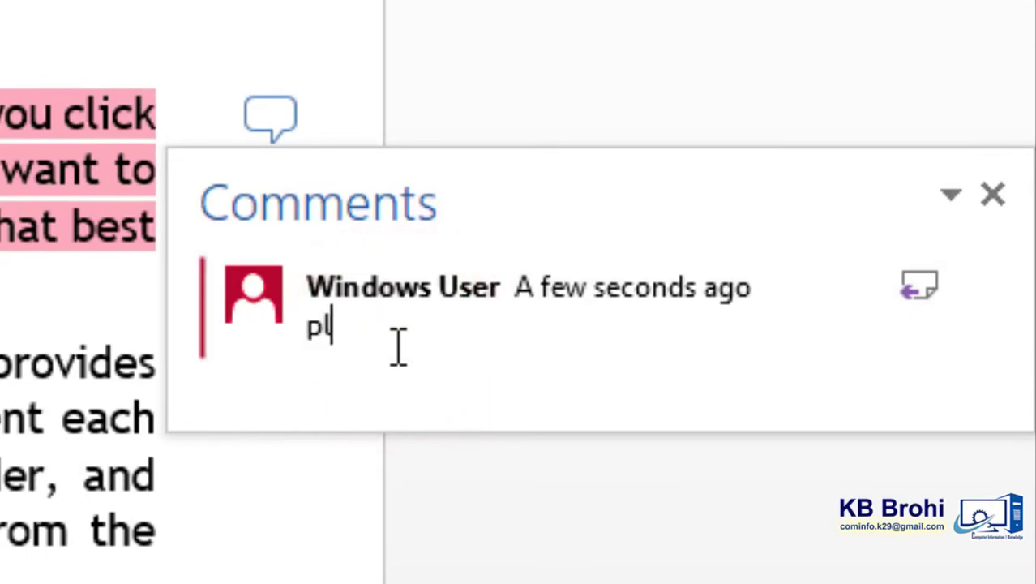
key("BackSpace")
key("BackSpace")
key("BackSpace")
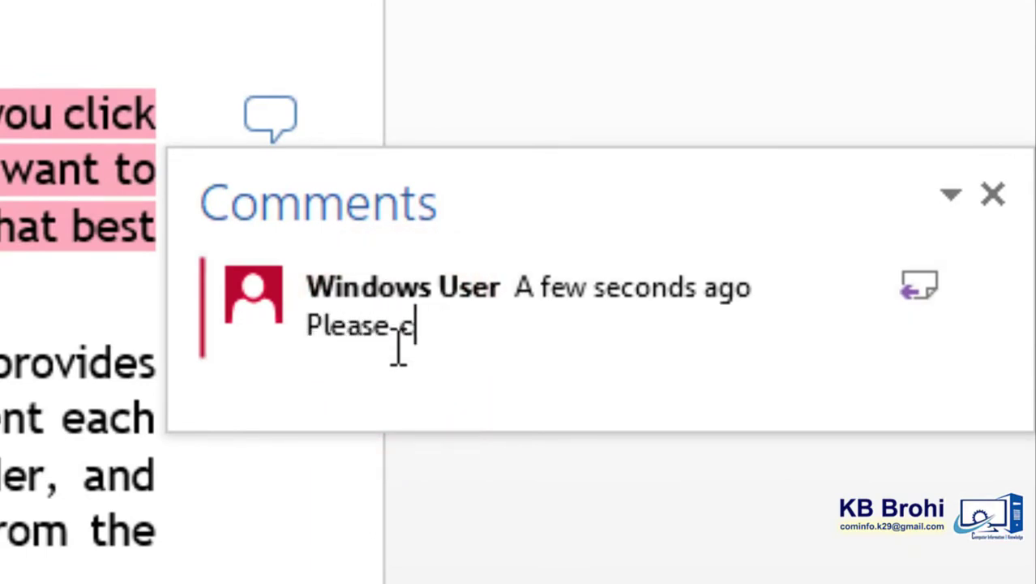
type("hange")
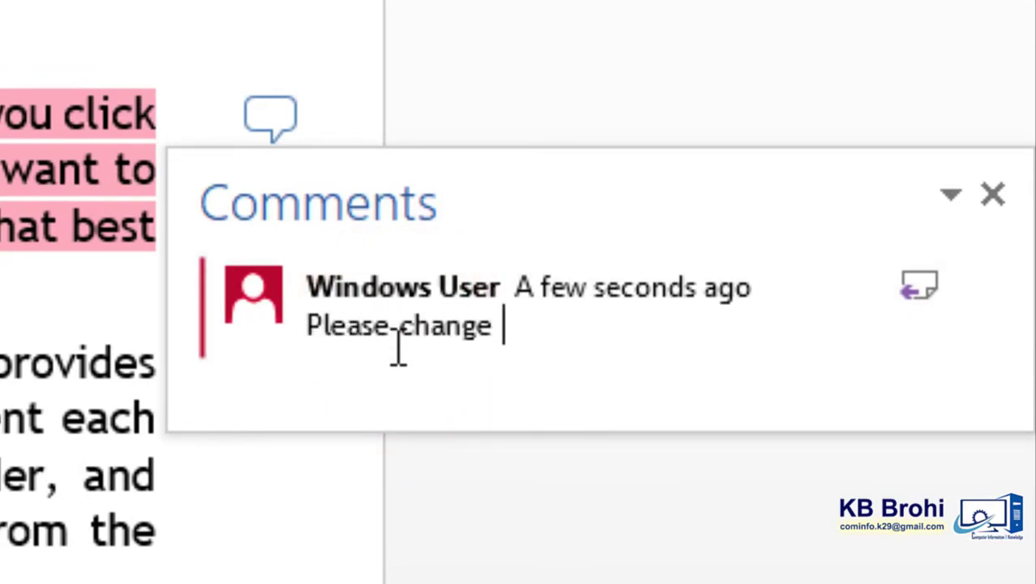
key("BackSpace")
key("BackSpace")
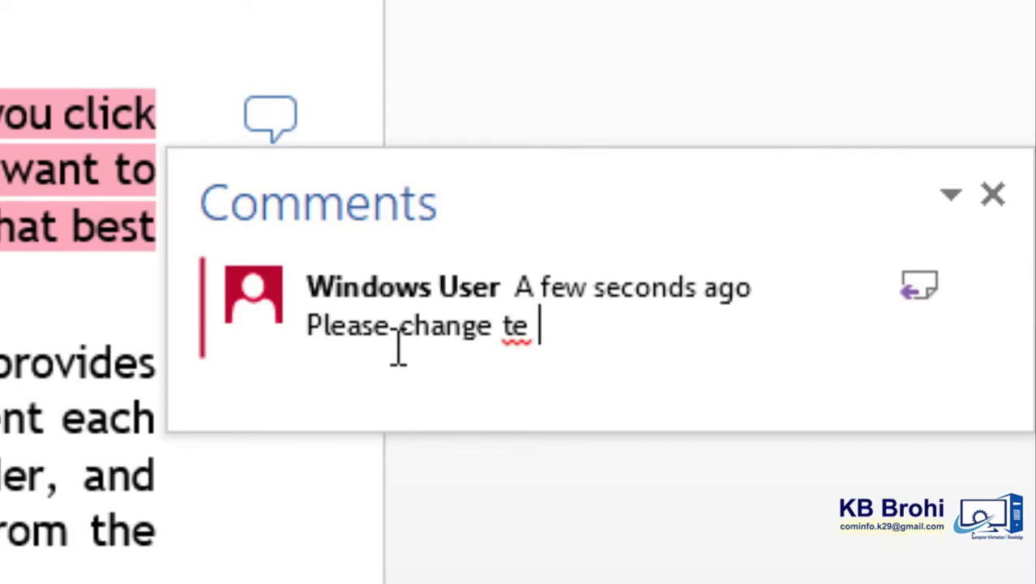
key("BackSpace")
key("BackSpace")
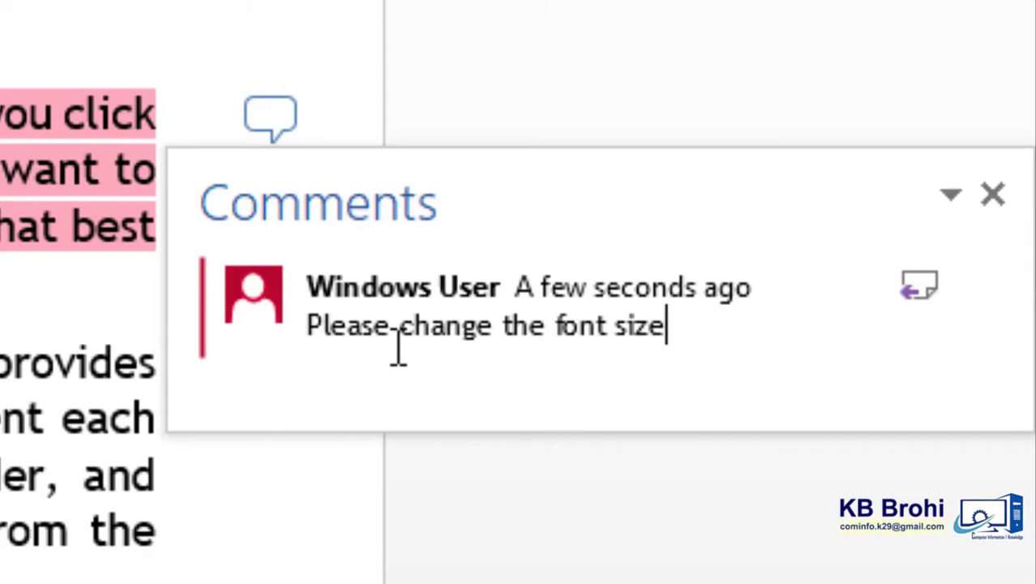
type("....")
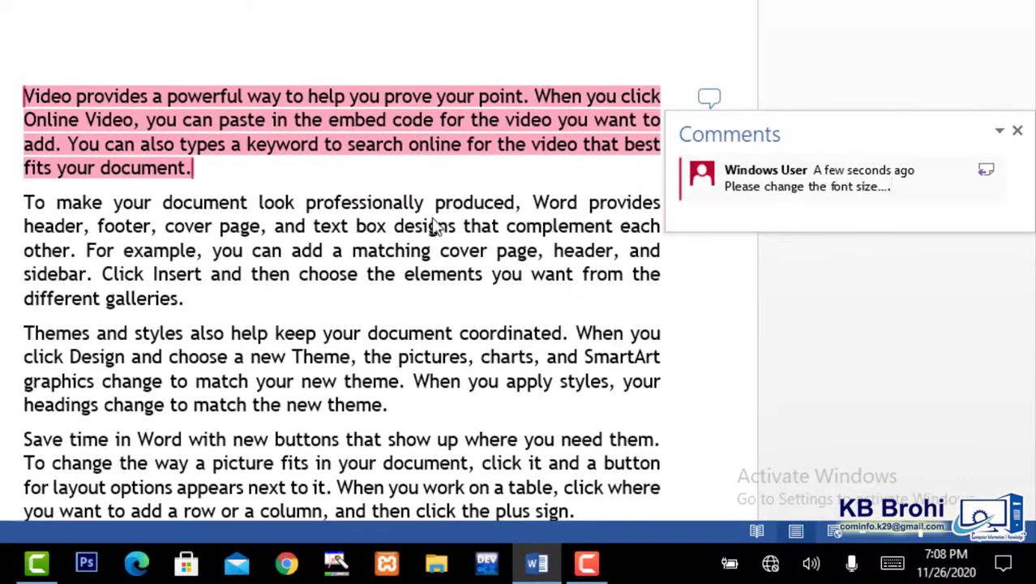
left_click(377, 226)
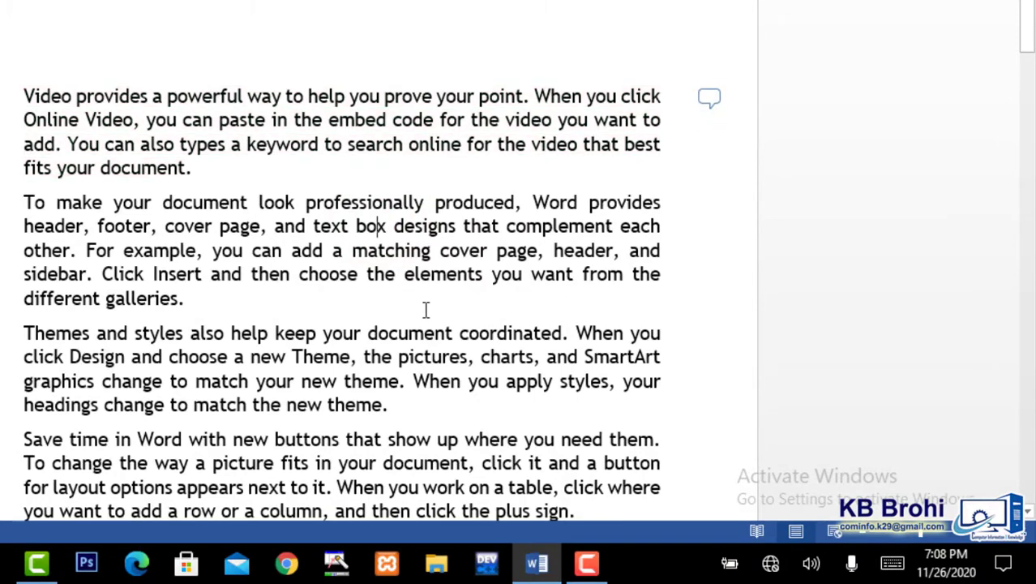
- Add the comment "Use another suitable word" to "professionally" in the second paragraph
left_click_drag(420, 308, 344, 274)
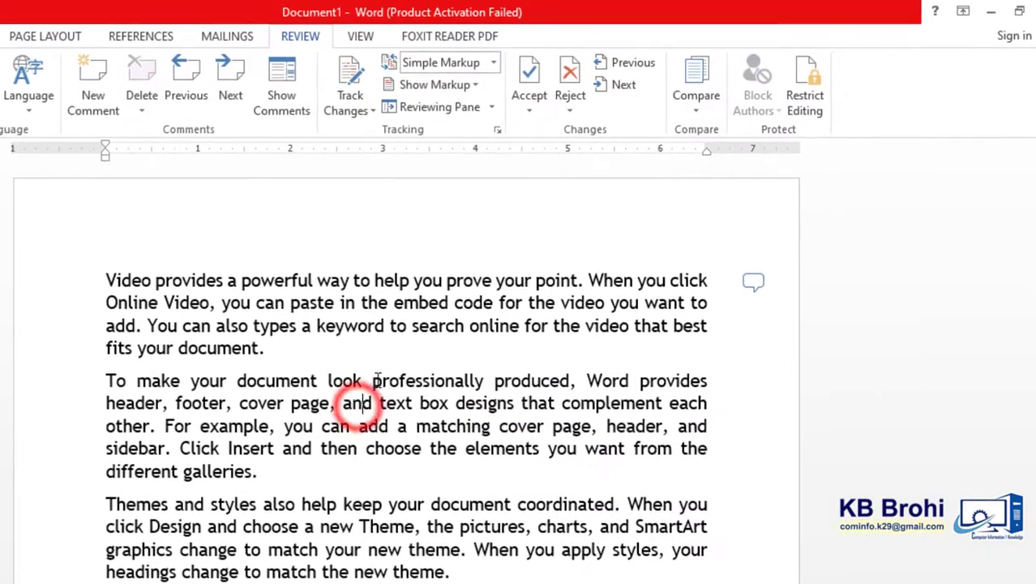
left_click_drag(355, 332, 475, 332)
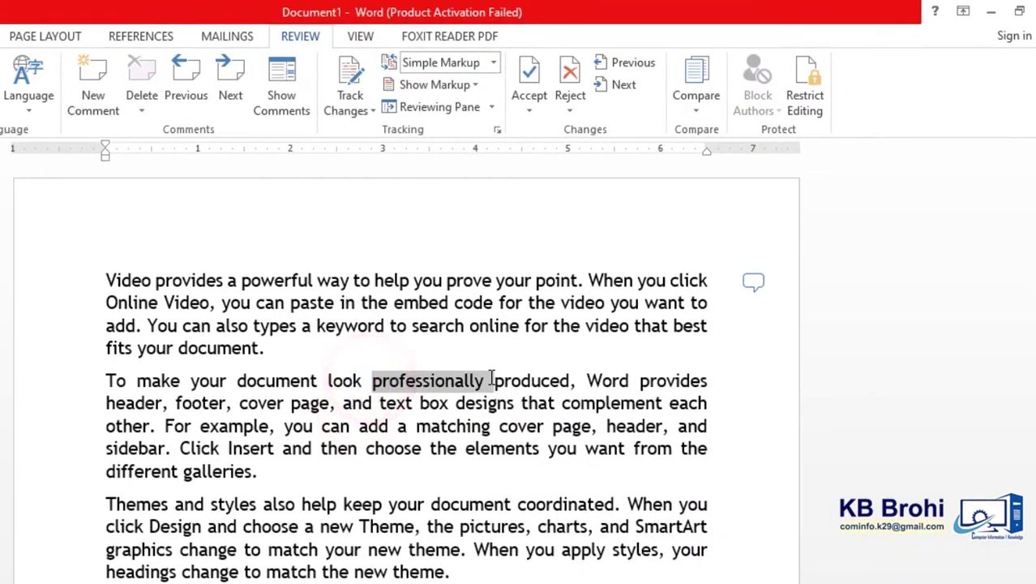
left_click(92, 97)
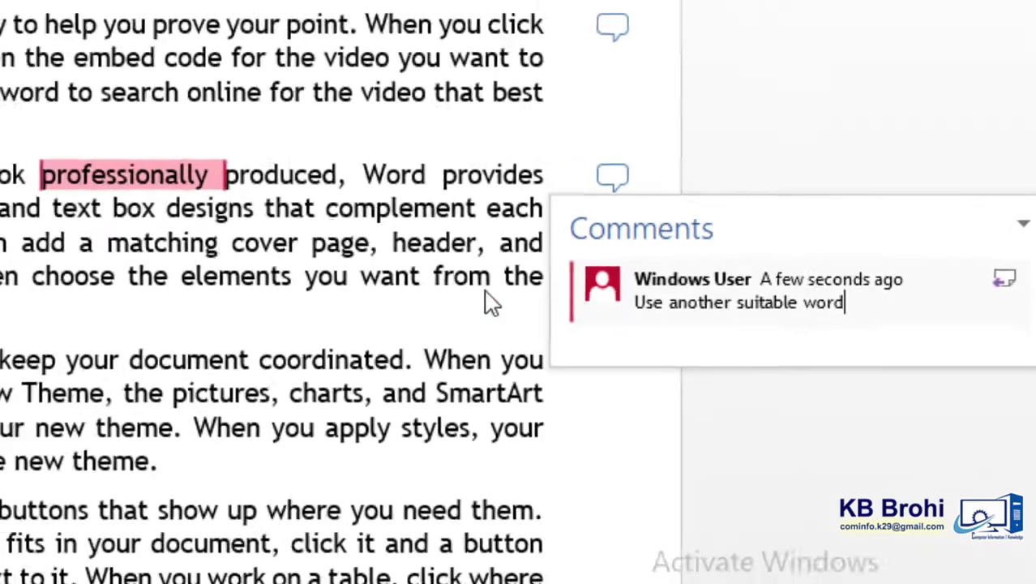
left_click(580, 284)
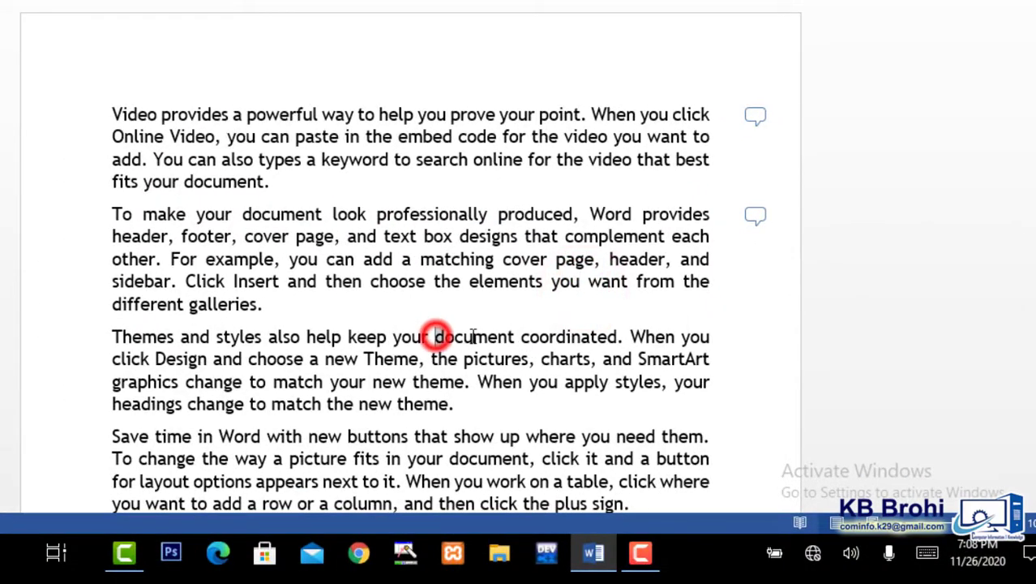
- Add the comment "Please change this one...." to "document coordinated" in the third paragraph and close the comment
left_click_drag(435, 336, 590, 338)
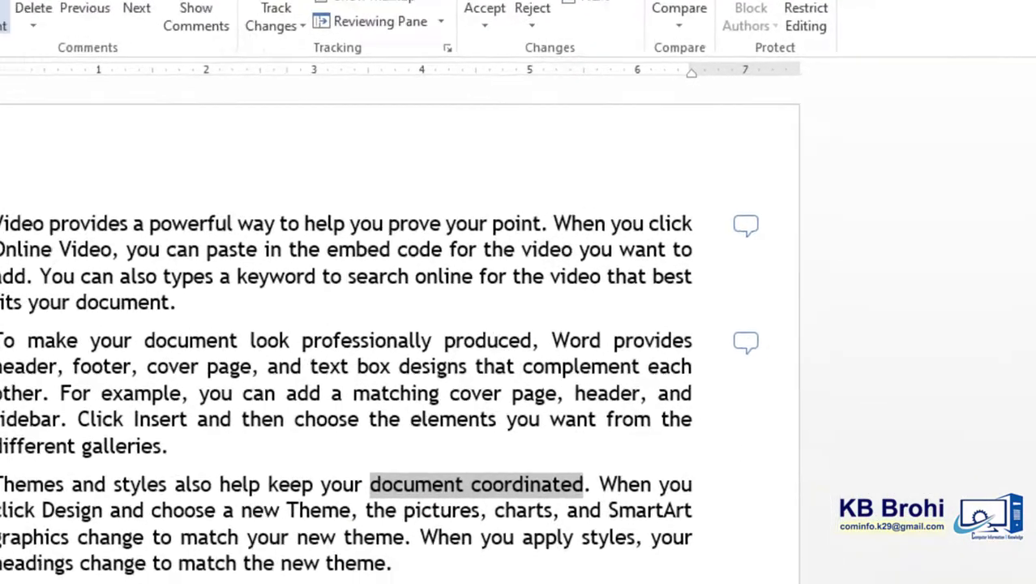
left_click(67, 68)
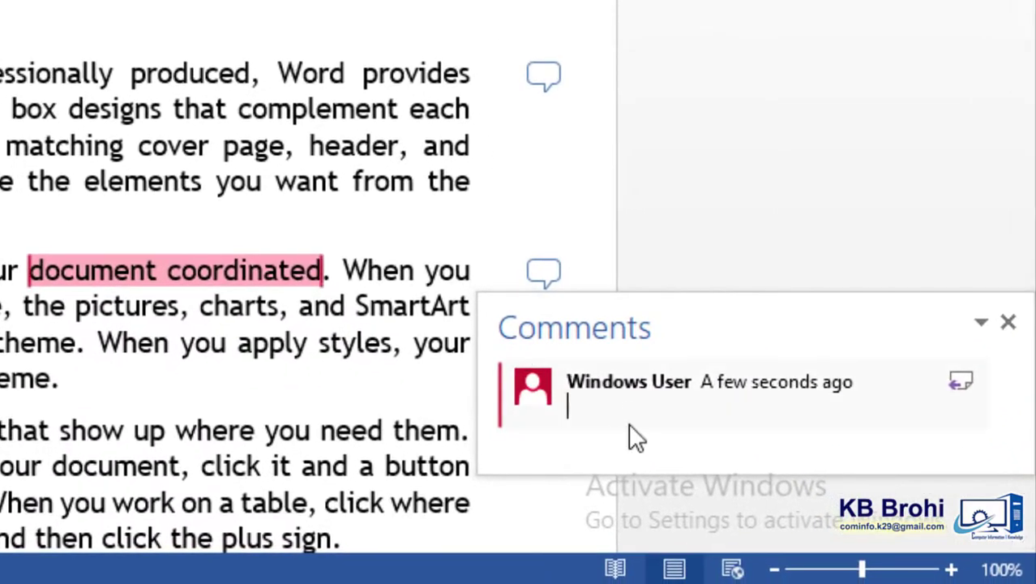
left_click(628, 424)
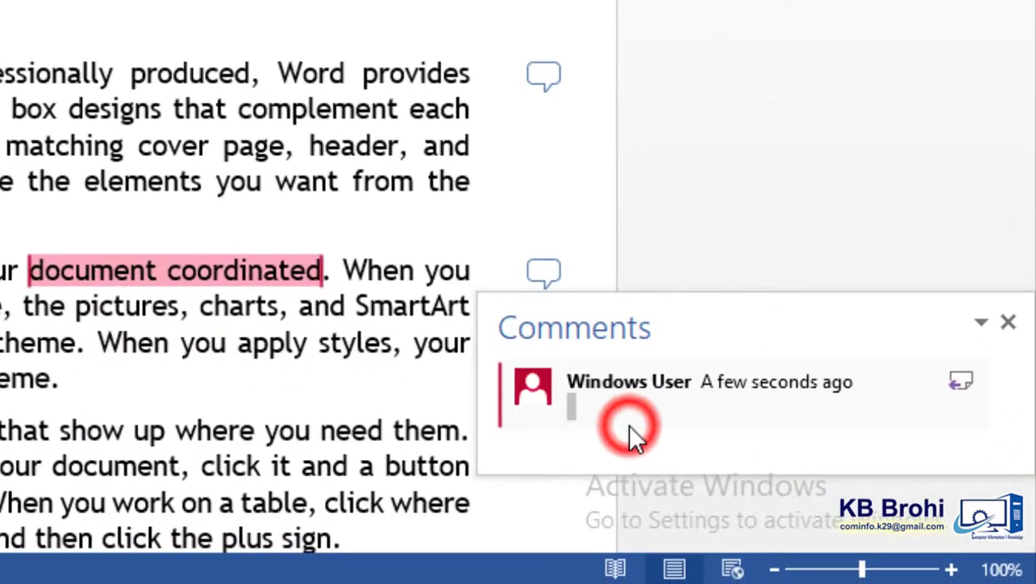
left_click(603, 409)
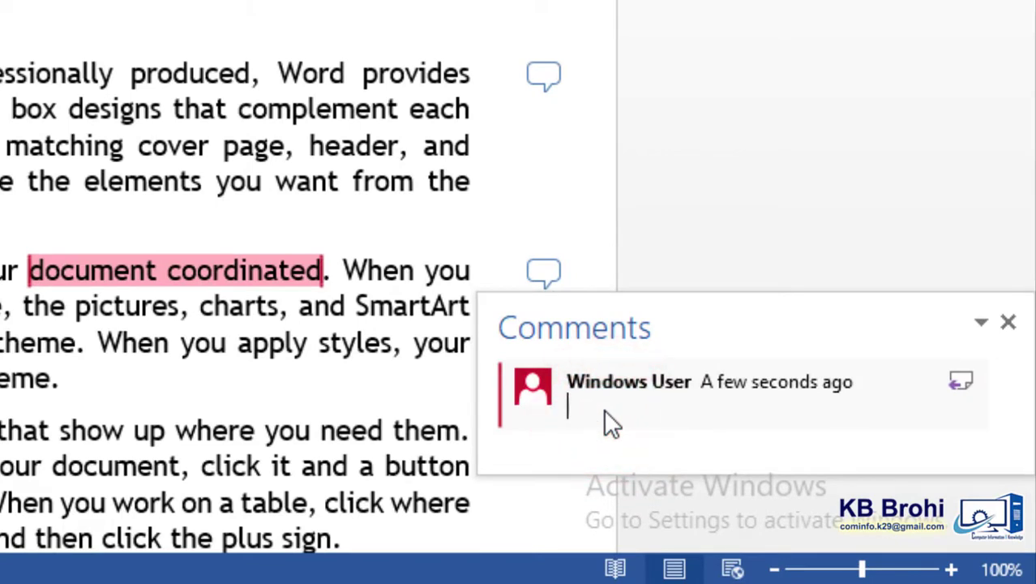
type("pleae  chan")
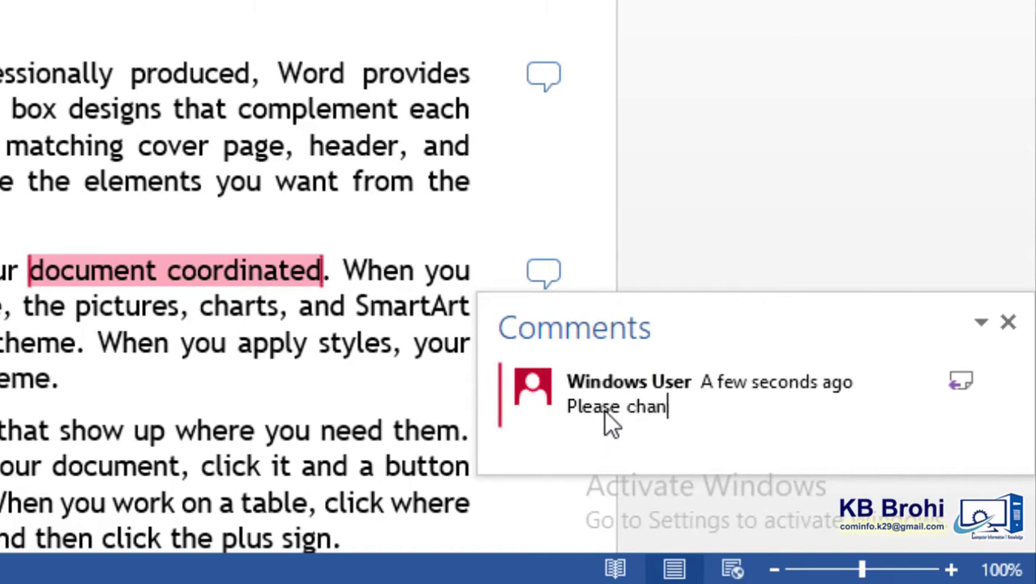
type("ge this o")
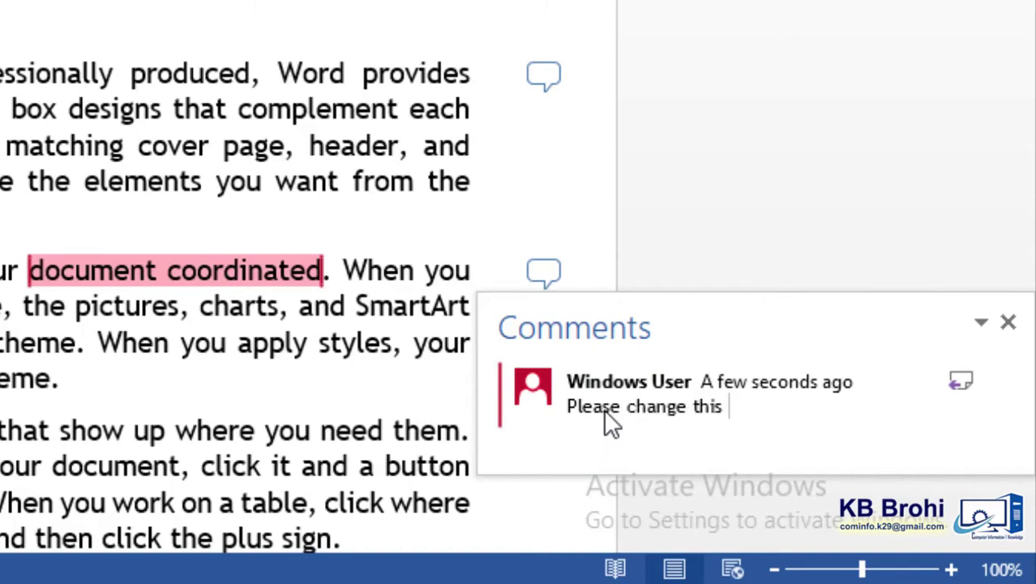
type("ne.....")
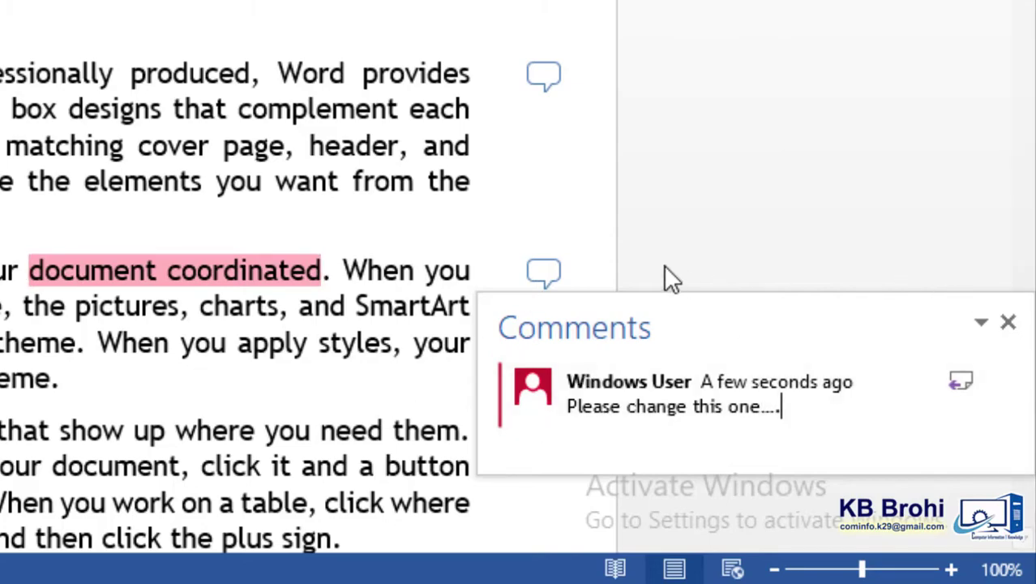
left_click(212, 215)
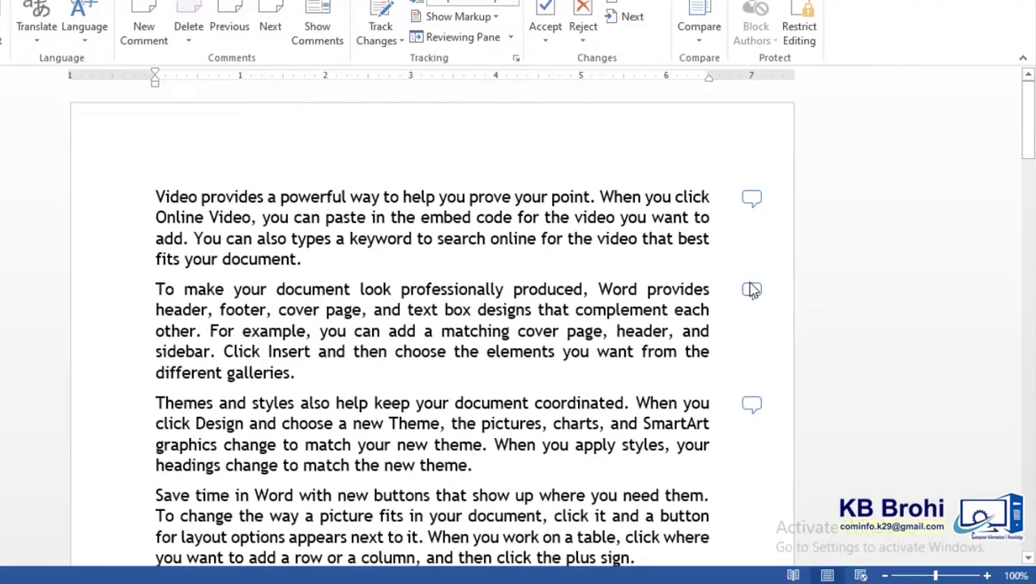
- View the comments on the second, first and third paragraphs from their margin balloons, then return to the text
left_click(752, 292)
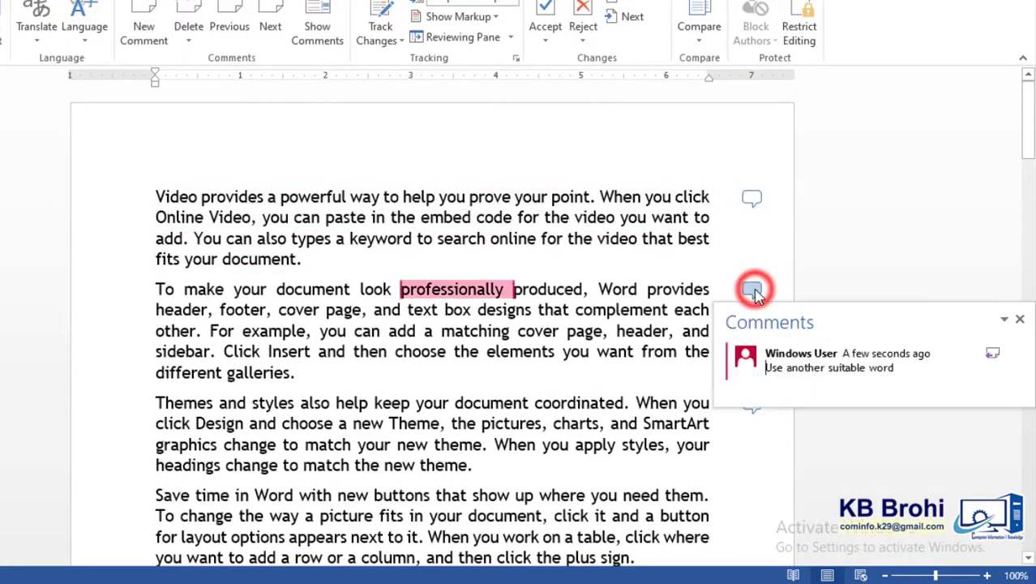
left_click(751, 198)
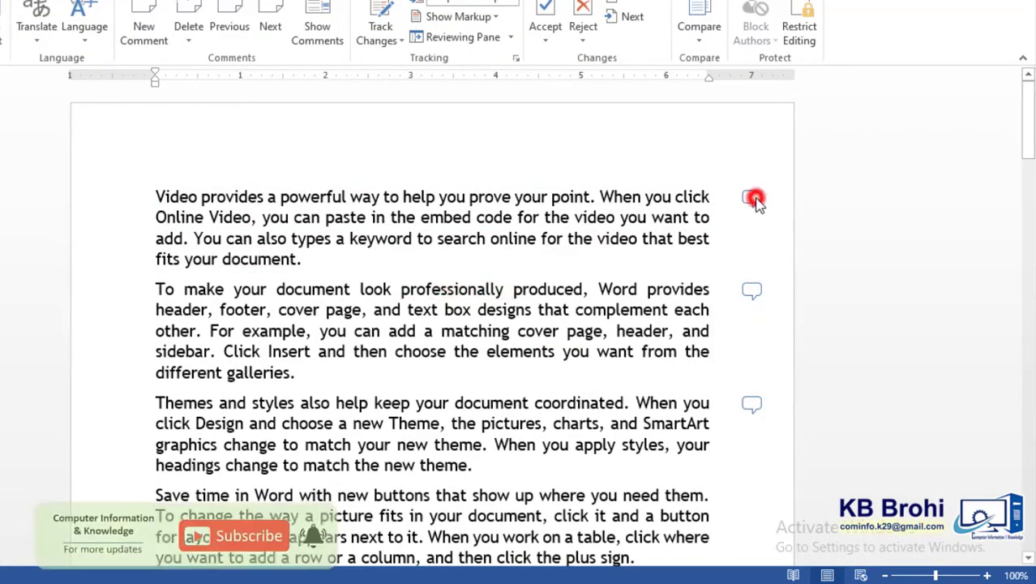
left_click(753, 404)
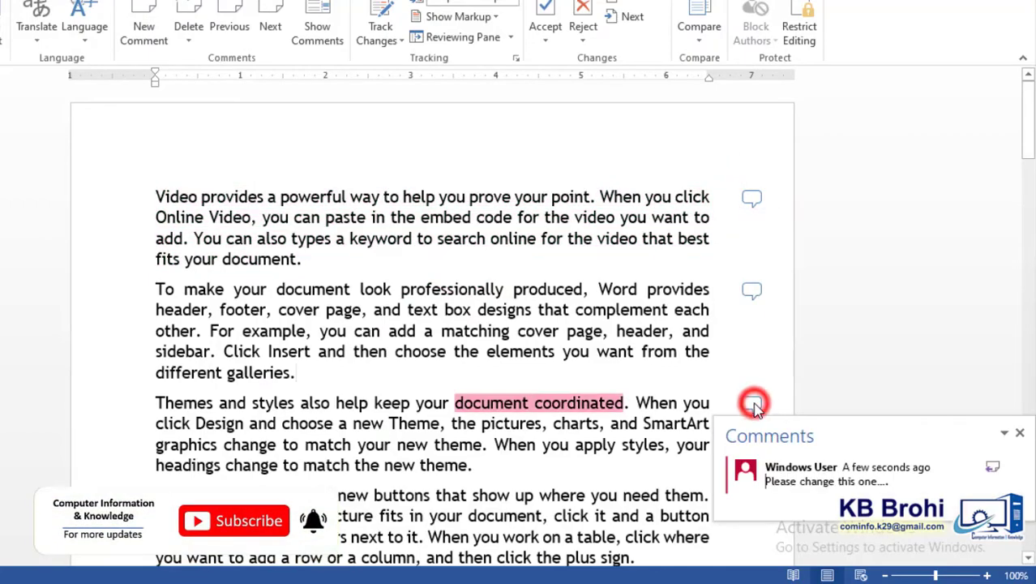
left_click(577, 436)
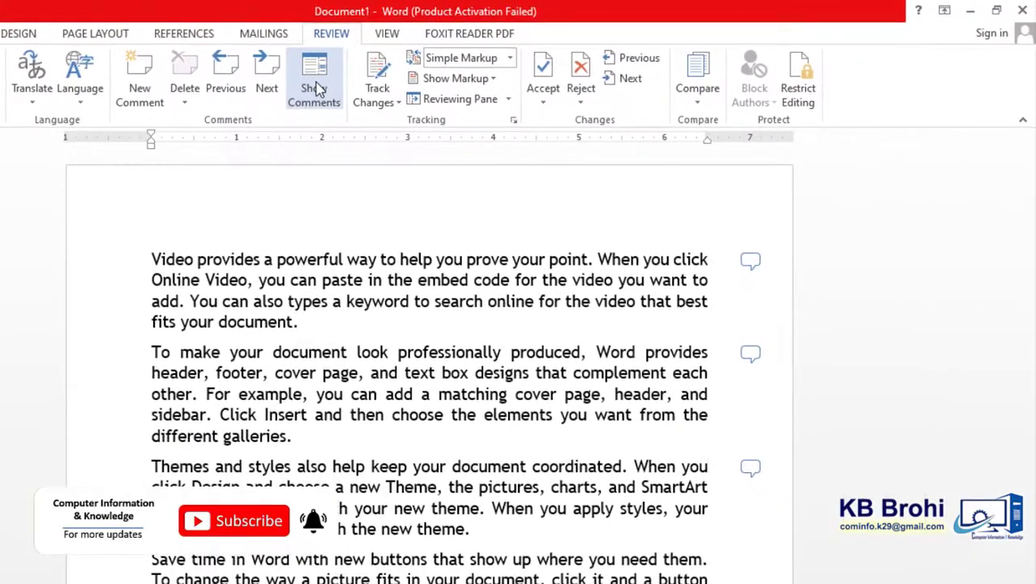
- Show all comments beside the text and select the second, third, second and first comments in turn
left_click(381, 101)
left_click(754, 349)
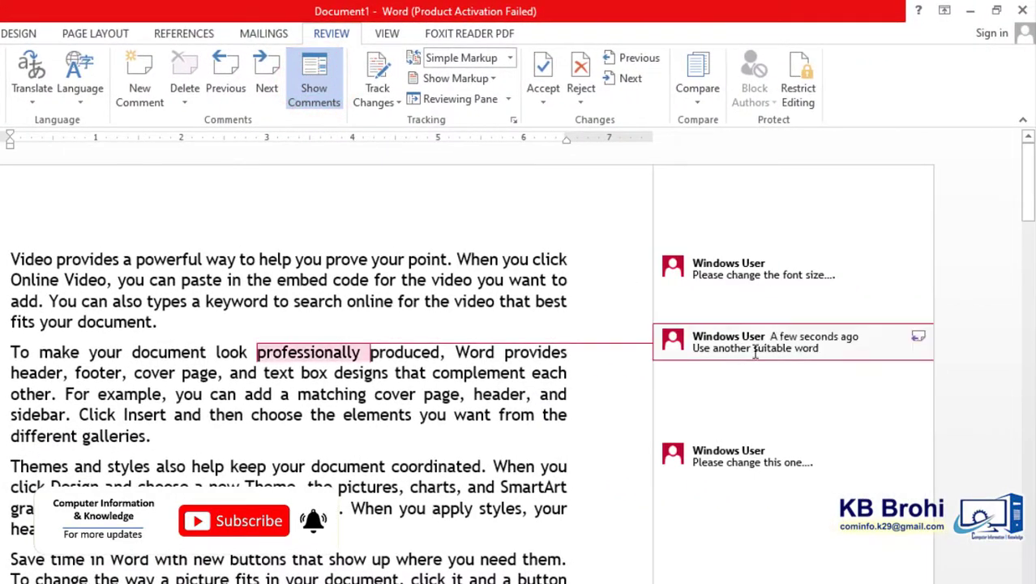
left_click(747, 456)
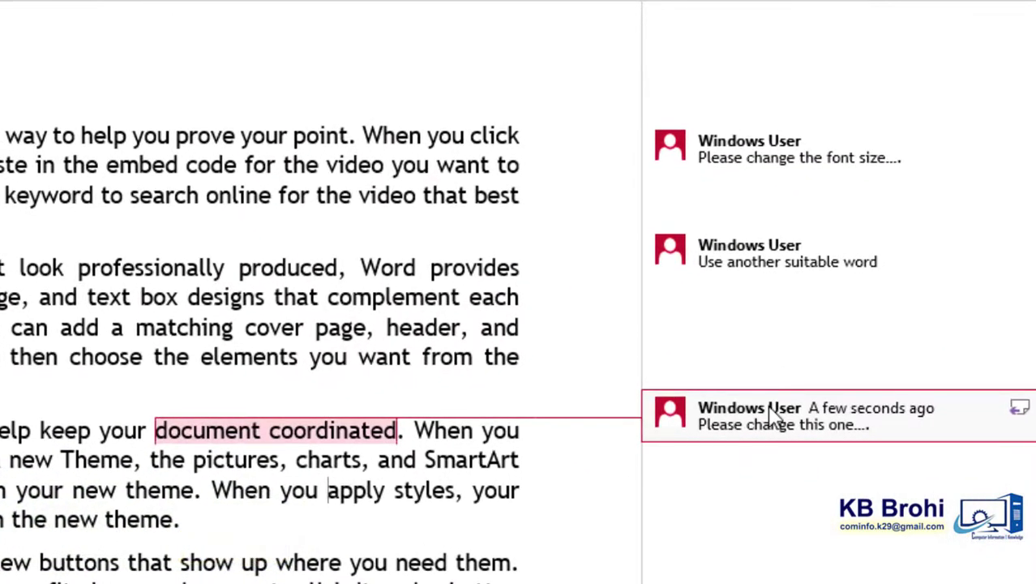
left_click(760, 261)
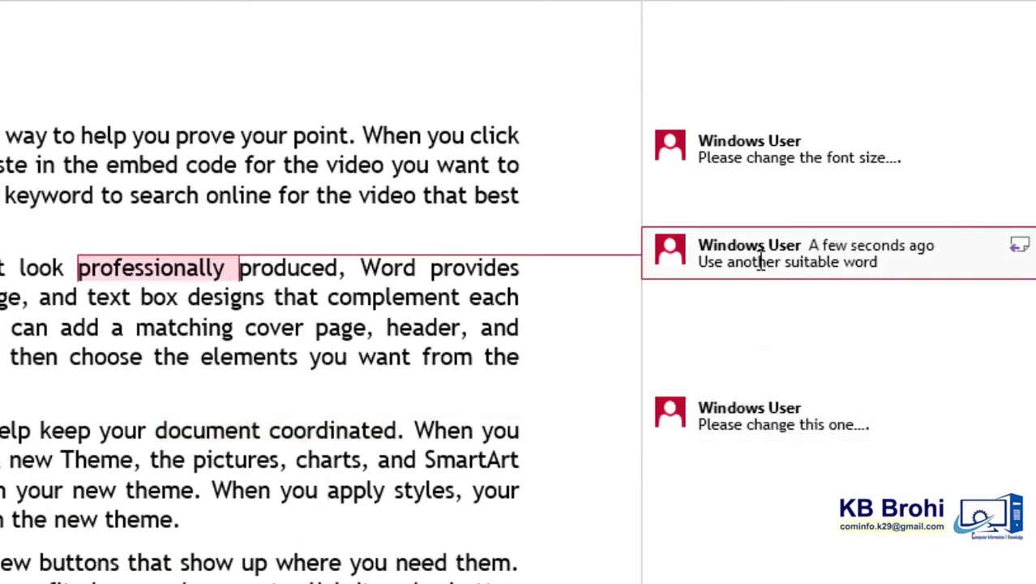
left_click(766, 154)
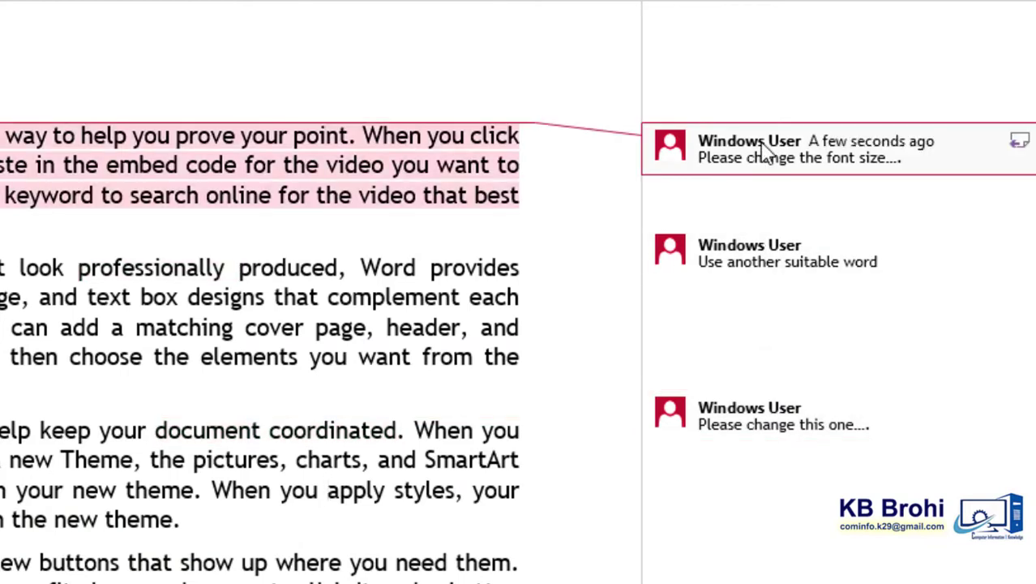
- Select the second, third, second and first comments again to highlight their linked text, then return to the third paragraph
left_click(735, 261)
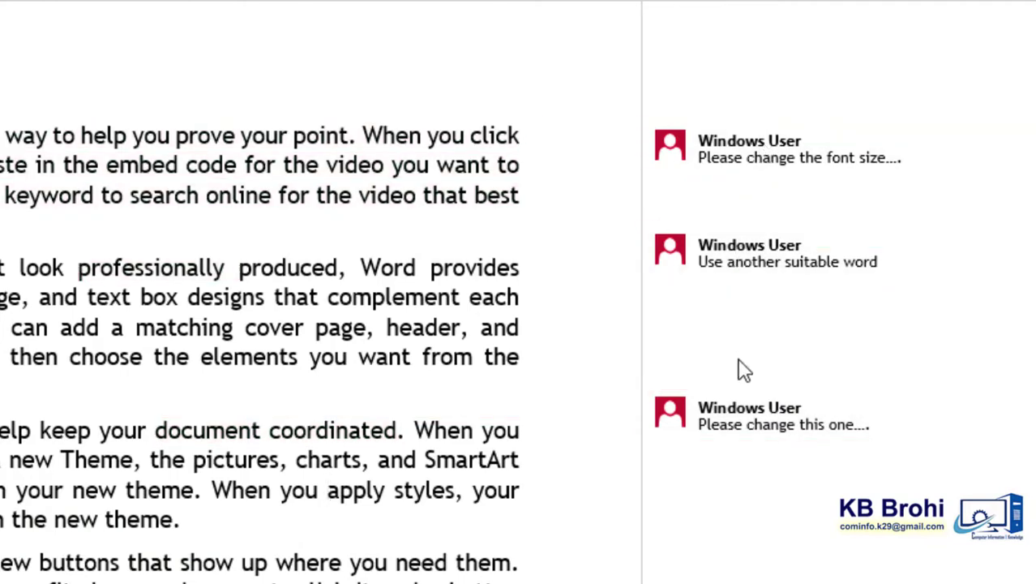
left_click(741, 422)
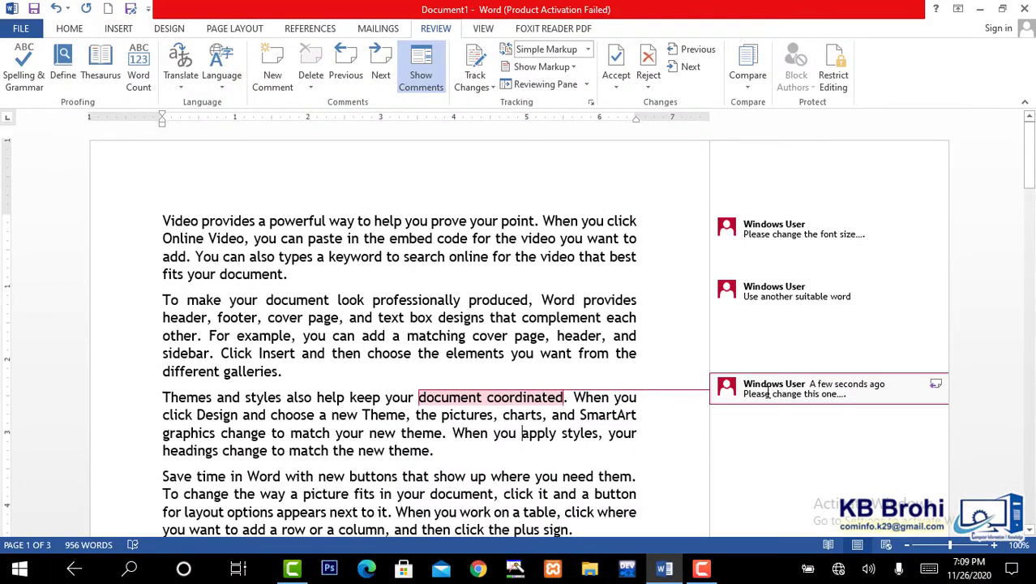
left_click(770, 290)
left_click(776, 227)
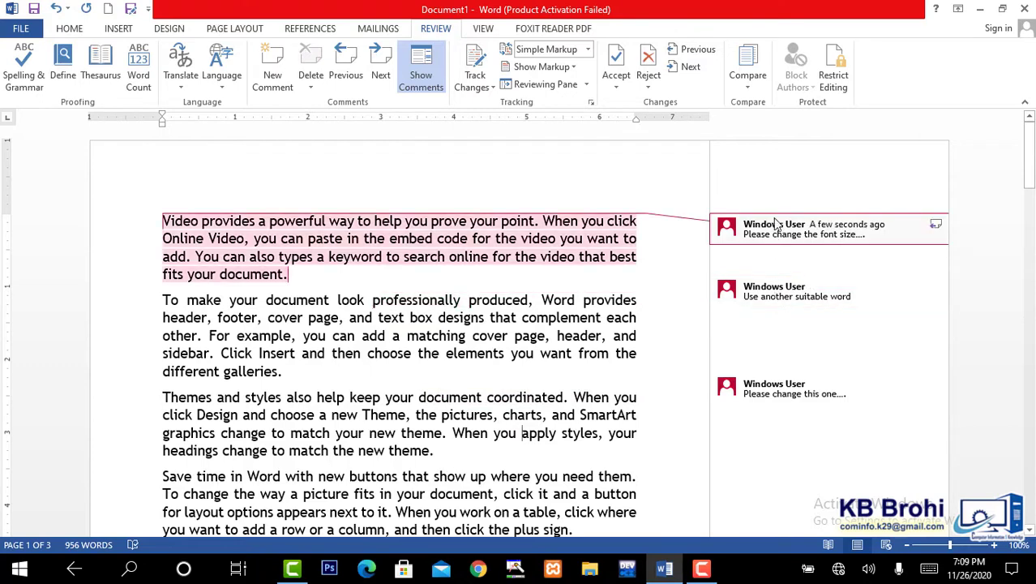
left_click(522, 434)
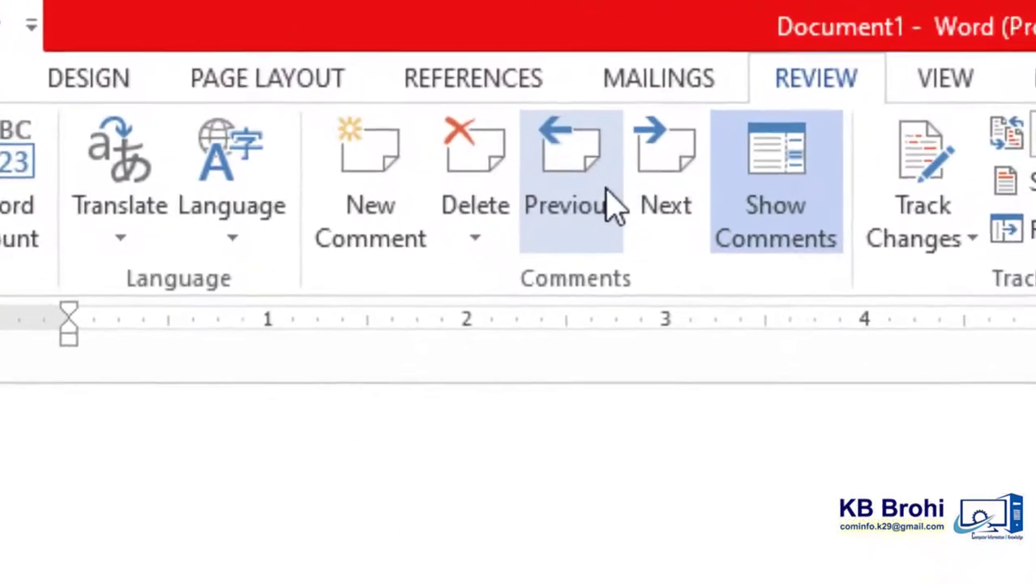
- Step forward and backward through the three comments with Next and Previous, then return to the document text
left_click(657, 198)
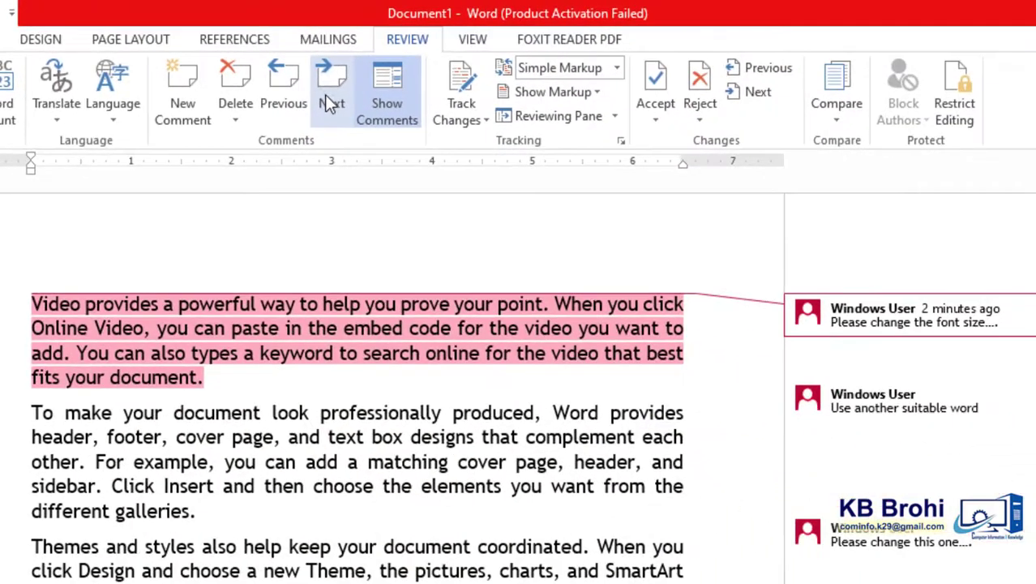
left_click(481, 147)
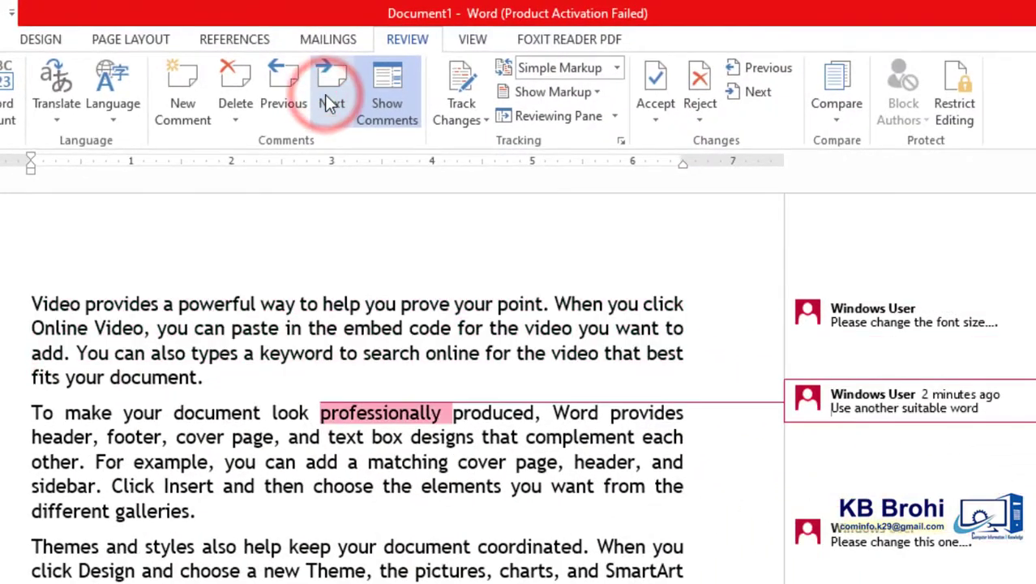
left_click(328, 103)
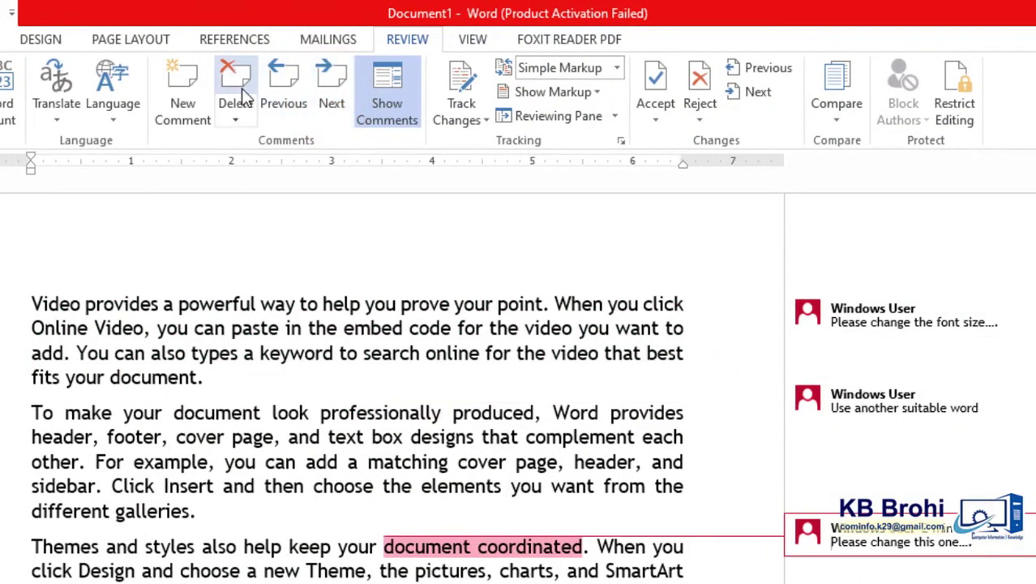
left_click(284, 91)
left_click(284, 90)
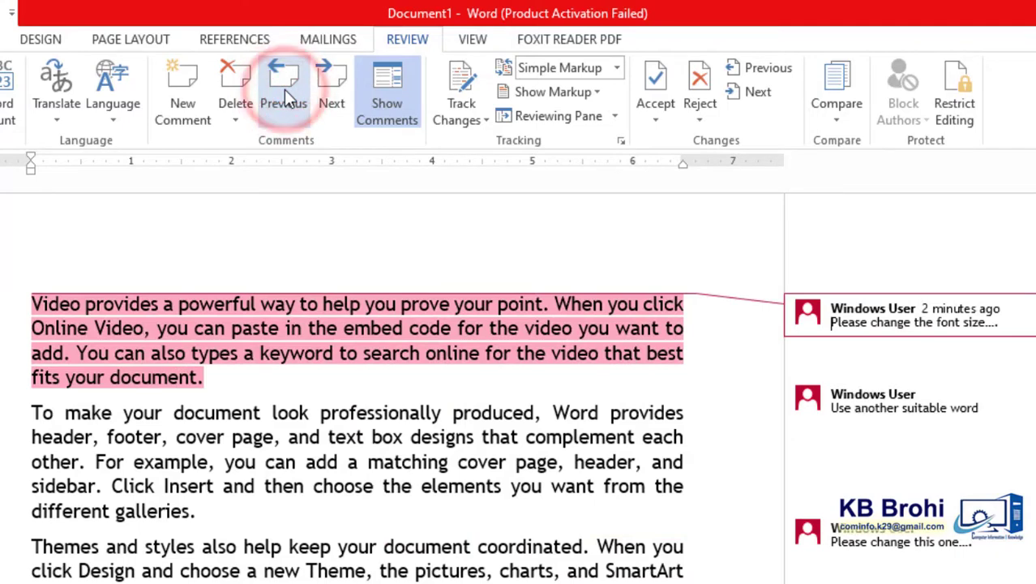
left_click(331, 93)
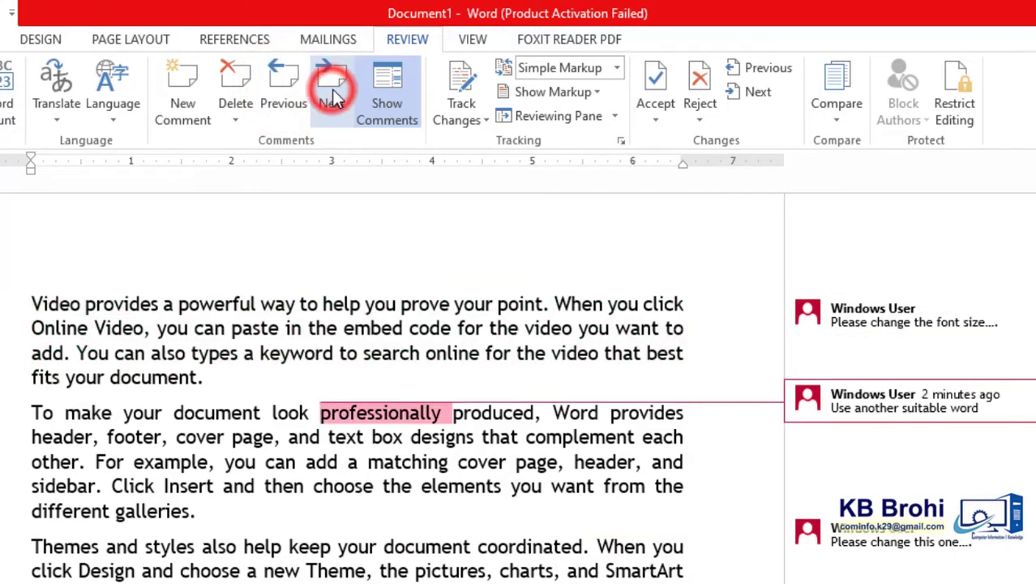
left_click(331, 93)
left_click(276, 103)
left_click(275, 103)
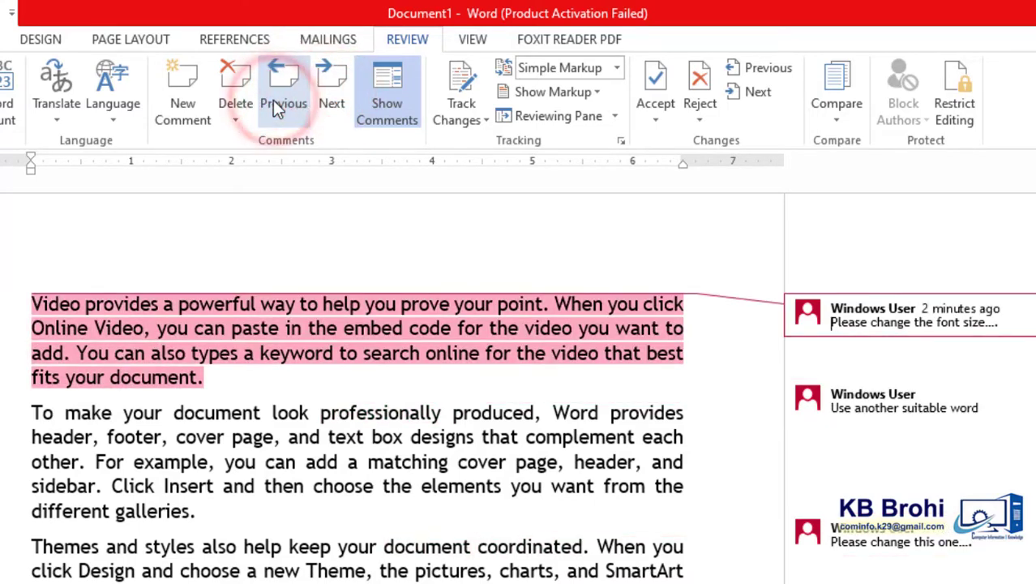
left_click(431, 459)
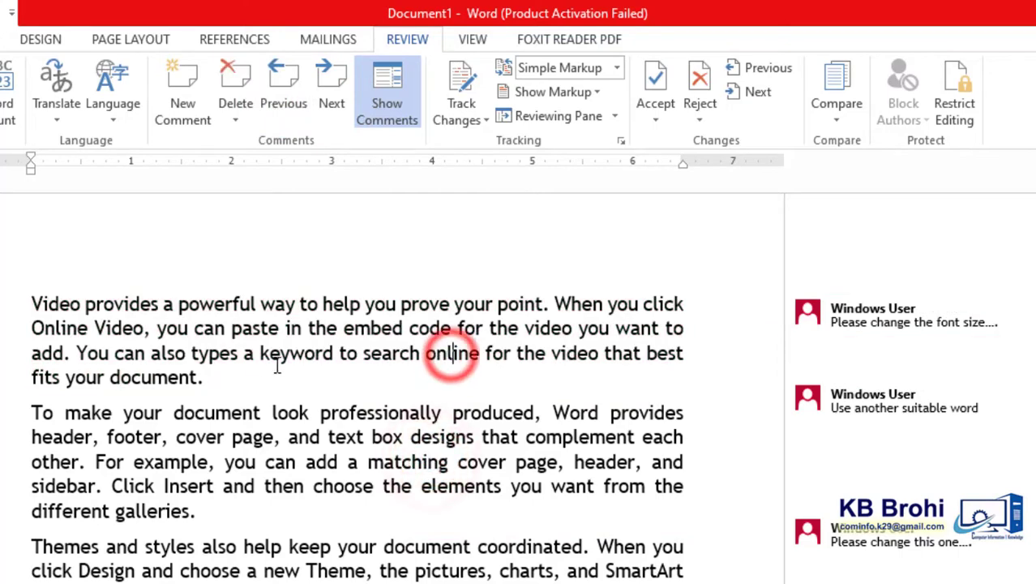
- Delete the comments on the first paragraph, on "professionally" and on "document coordinated"
left_click_drag(264, 357, 62, 303)
left_click(243, 329)
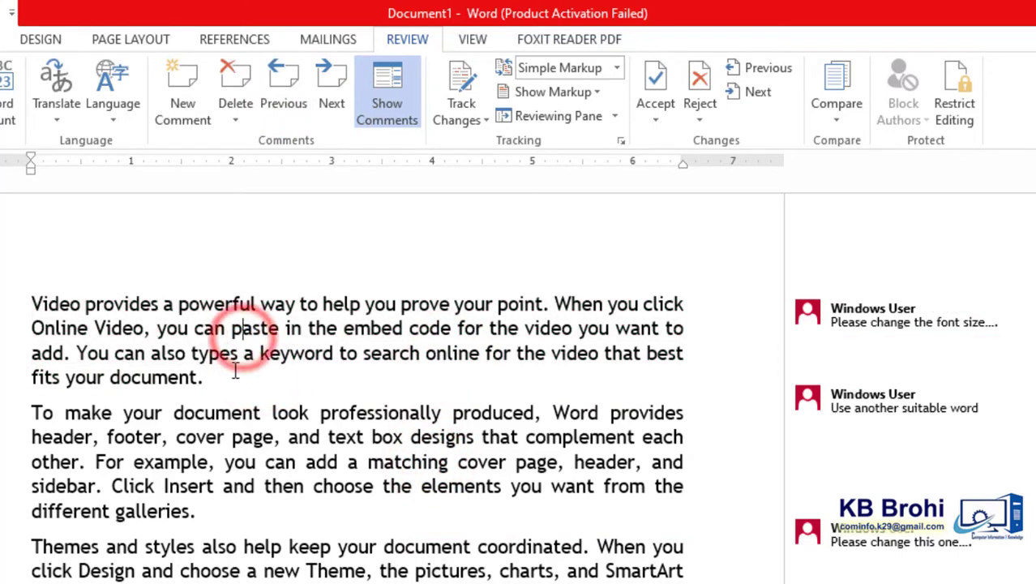
left_click(223, 77)
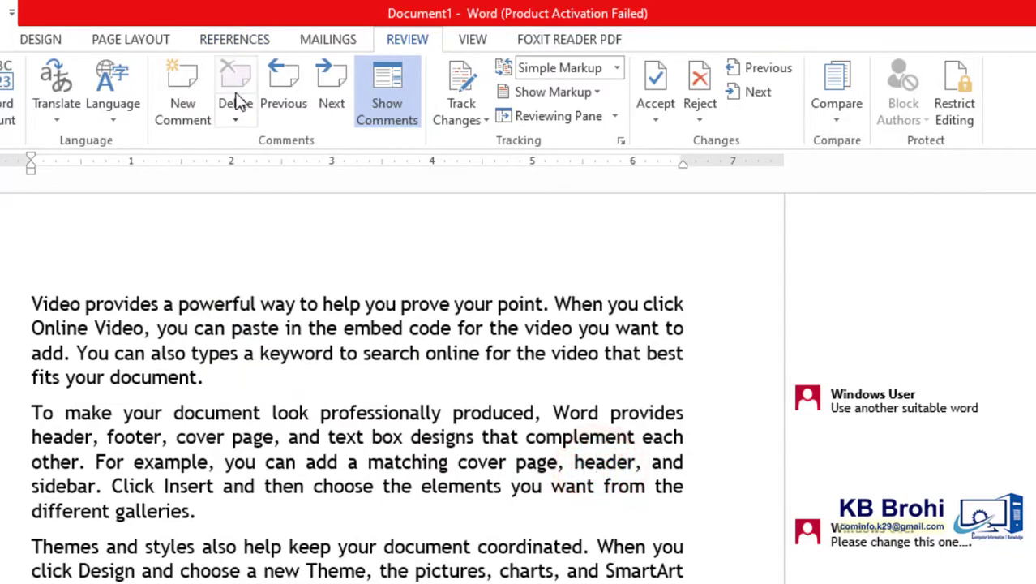
left_click(397, 410)
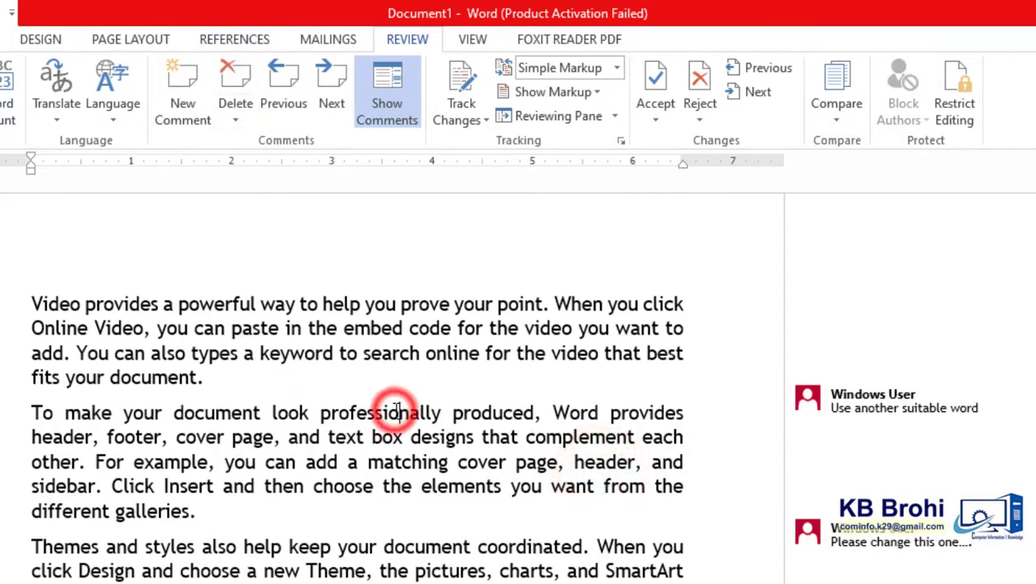
left_click(242, 81)
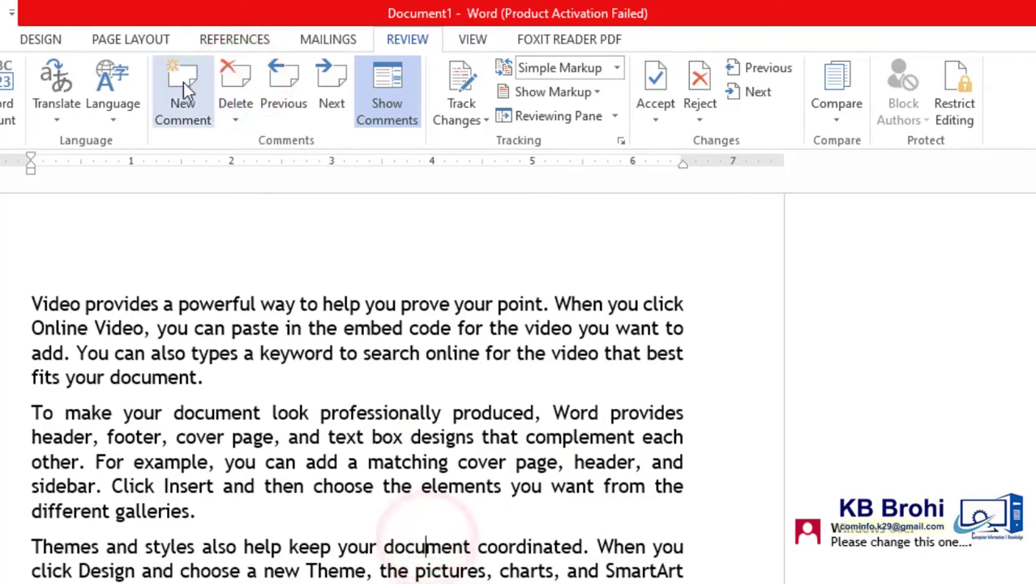
left_click(240, 81)
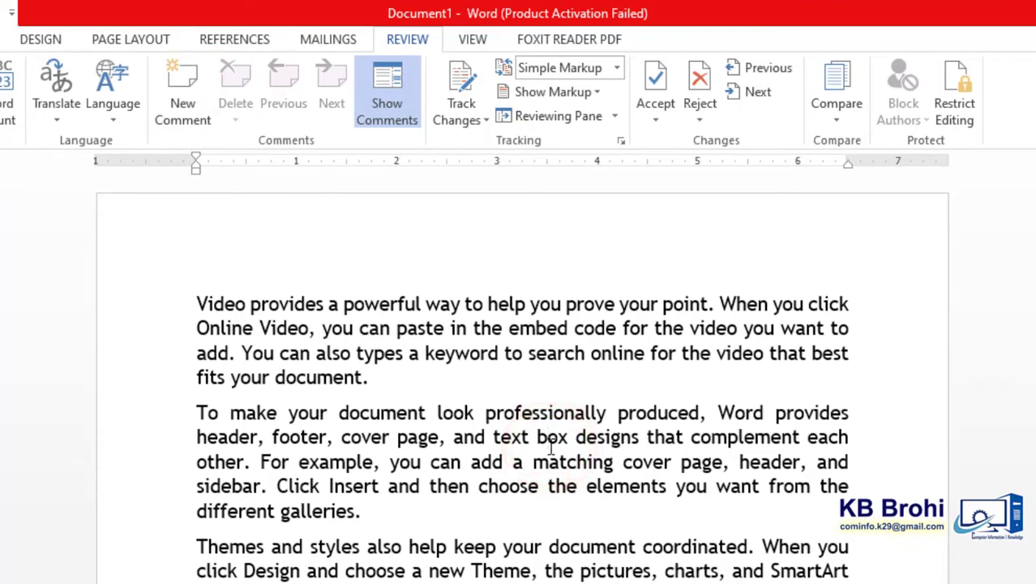
- Undo the deletion of the three comments and return to the text
key("ctrl+z")
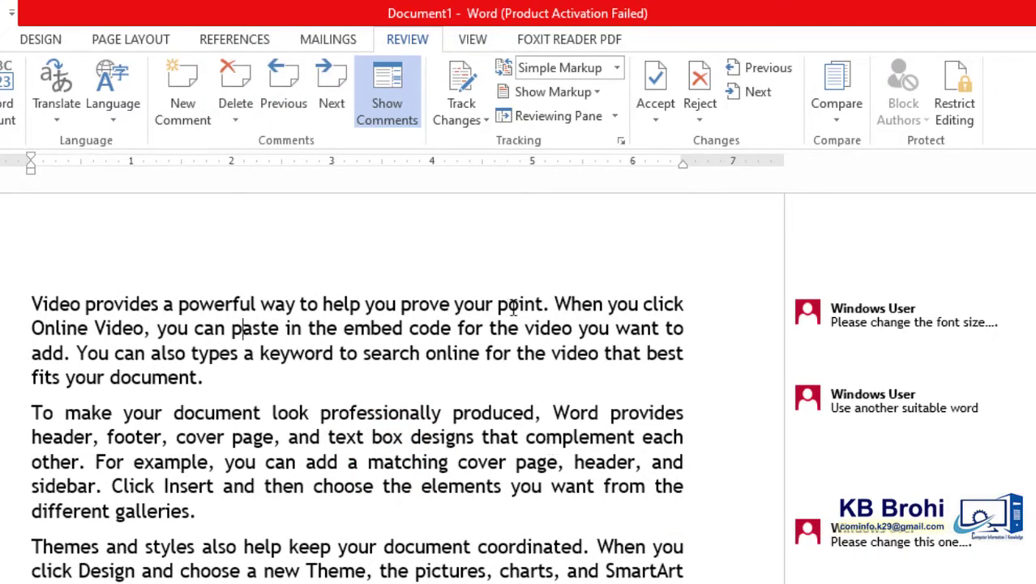
left_click(837, 324)
left_click(494, 464)
- Lock change tracking in Document2, entering and confirming the tracking password
scroll(487, 405, "down", 4)
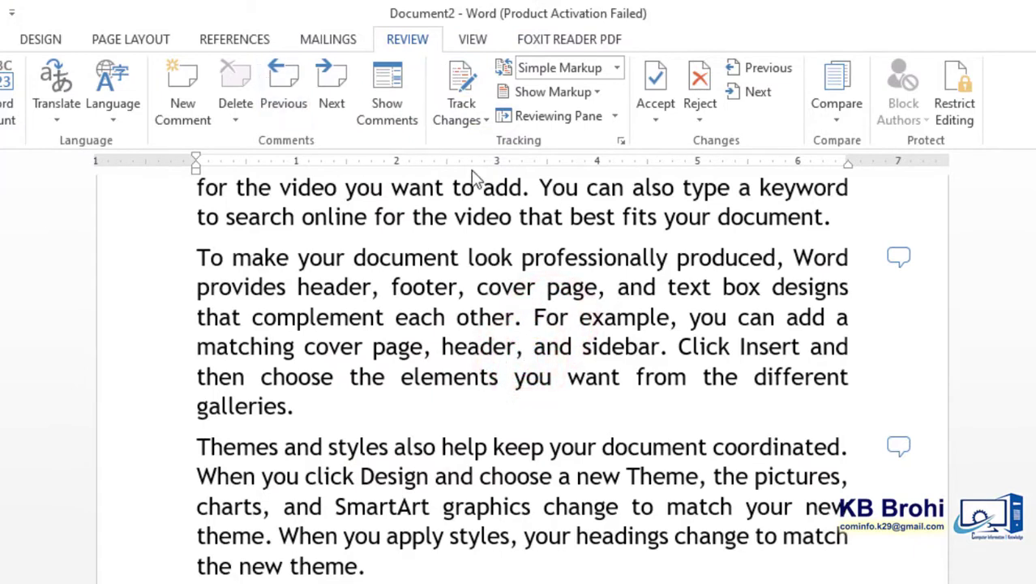
left_click(480, 120)
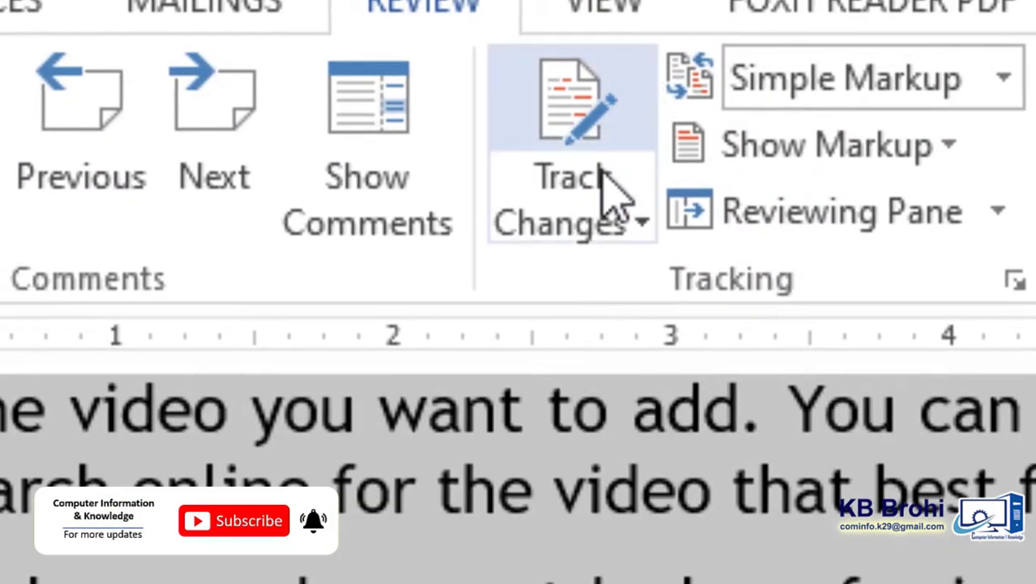
left_click(557, 186)
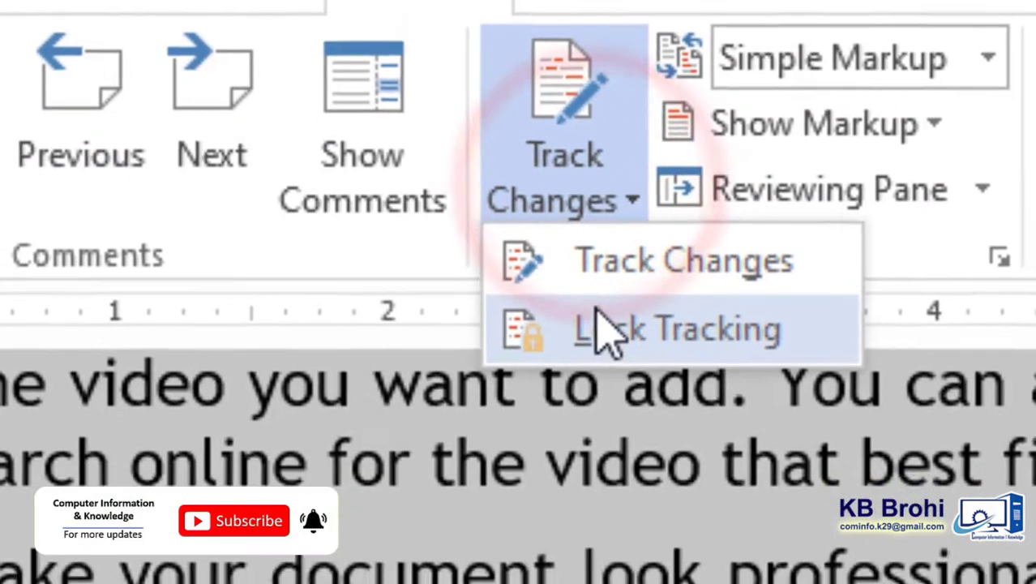
left_click(610, 355)
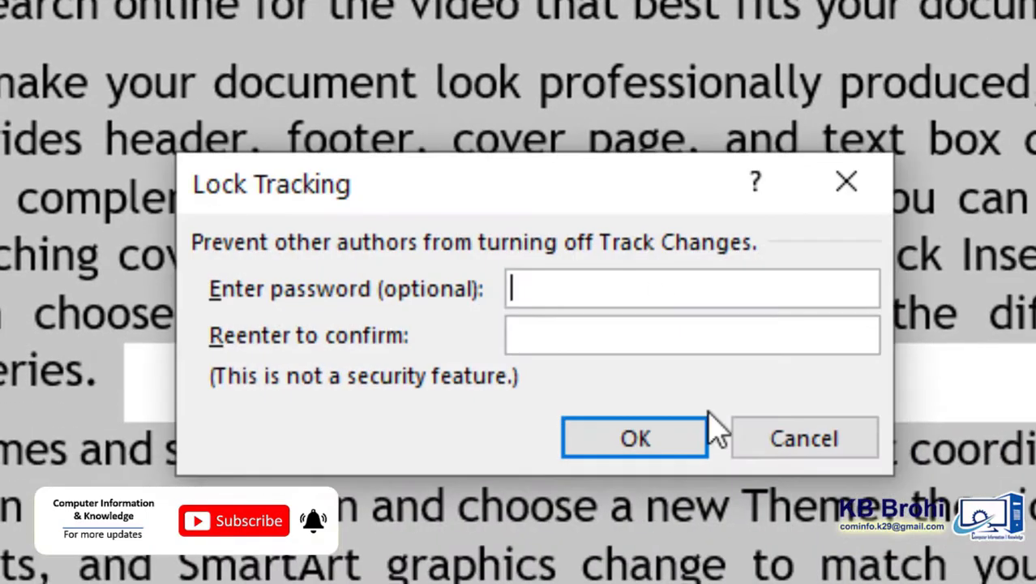
left_click(622, 296)
type("****")
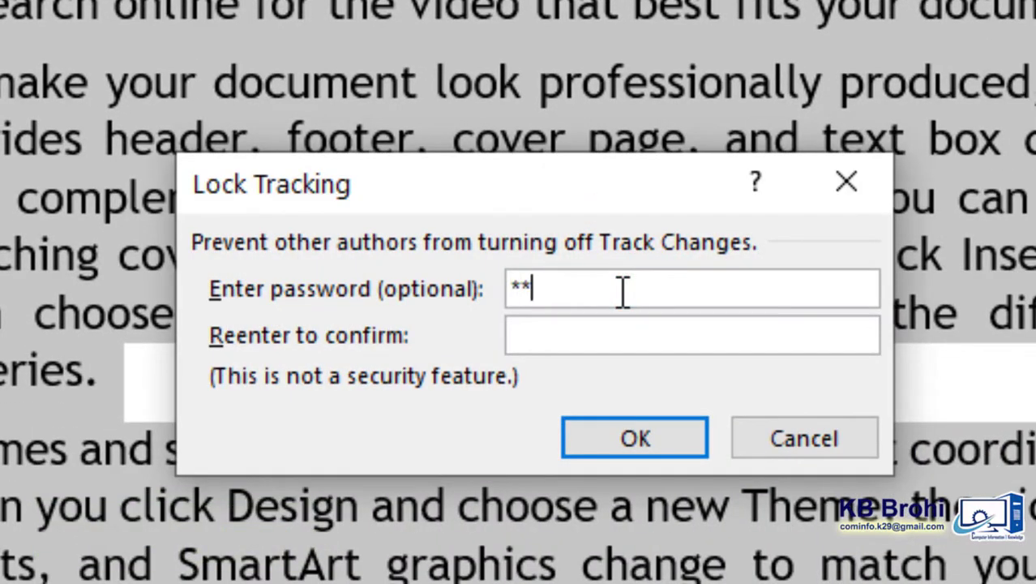
left_click(600, 329)
type("***")
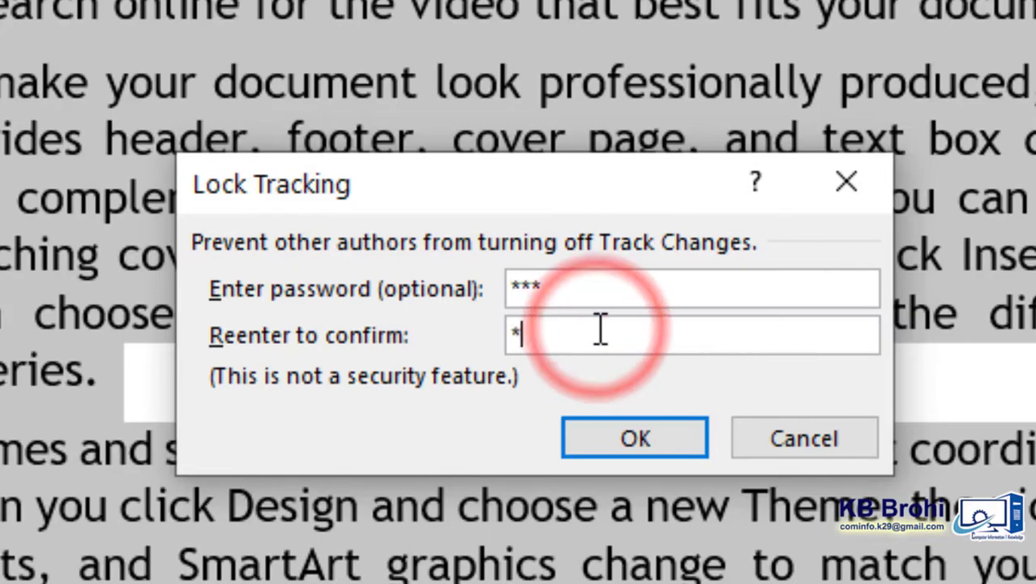
left_click(630, 438)
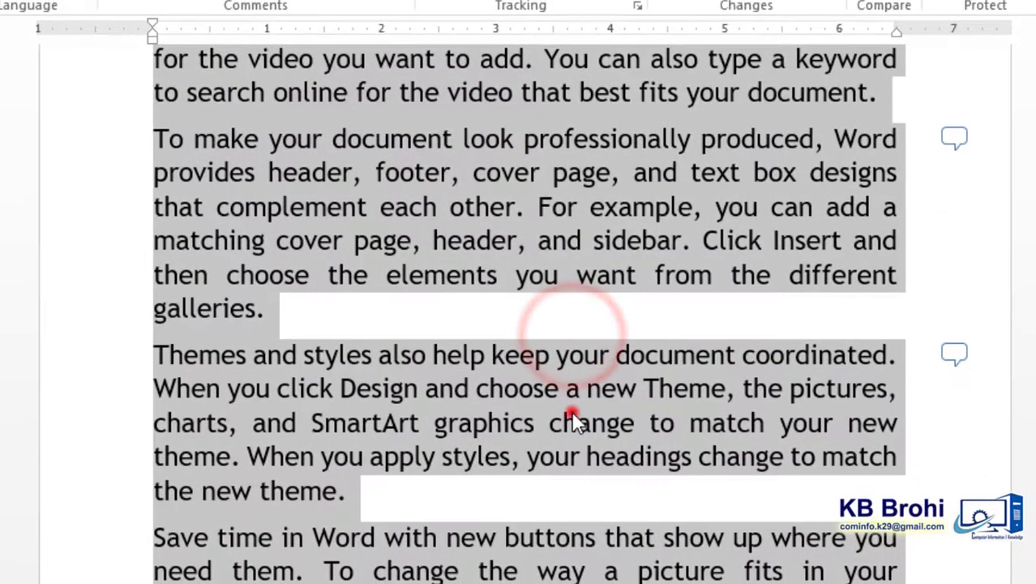
- Delete "your document look professionally produced, Word provides header, footer," from the paragraph starting "To make"
left_click(574, 418)
left_click(490, 207)
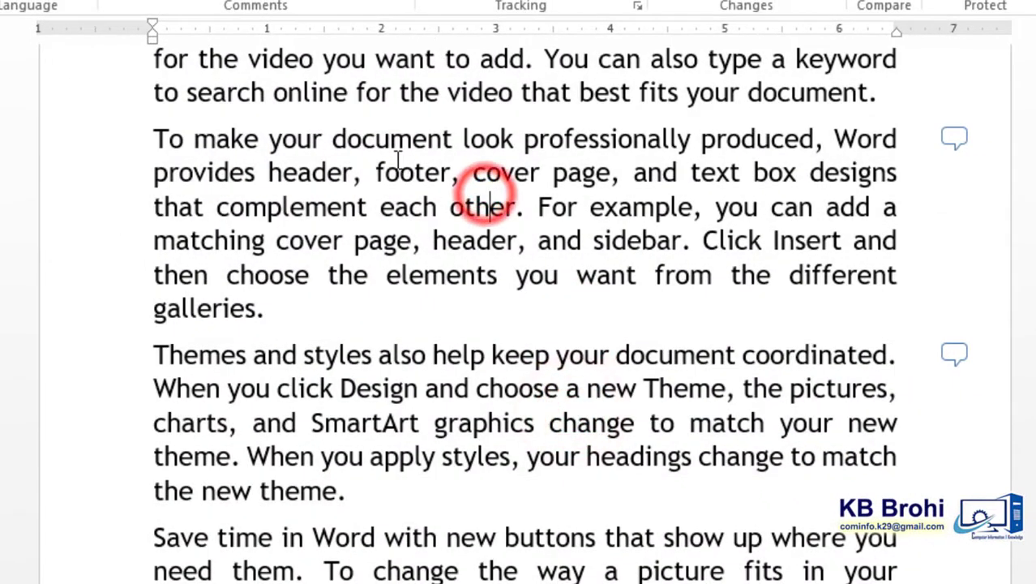
left_click_drag(274, 138, 462, 178)
key("Delete")
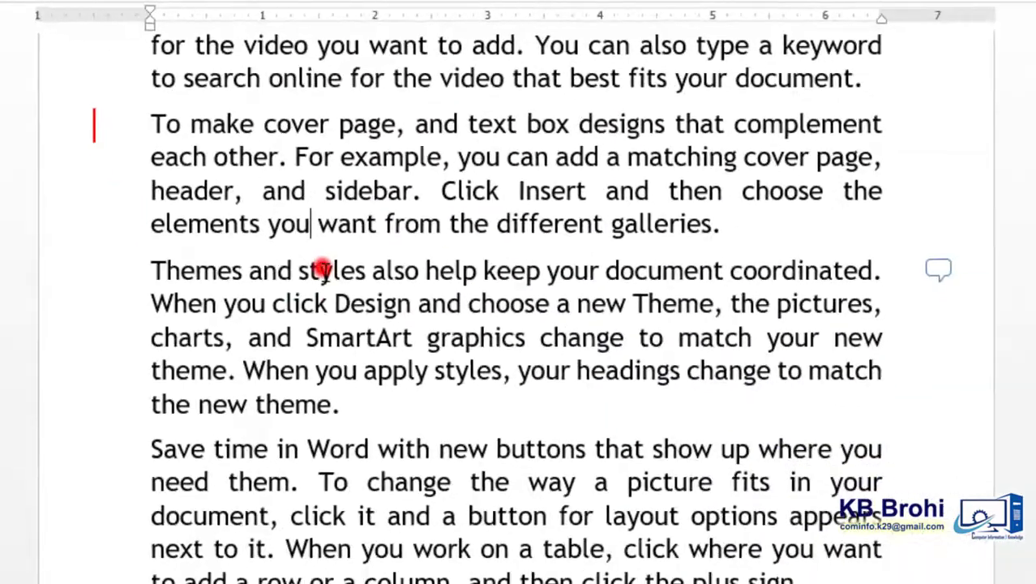
- Show the tracked deletion's full markup beside the paragraph starting "To make", then return to the text
left_click_drag(254, 214, 302, 256)
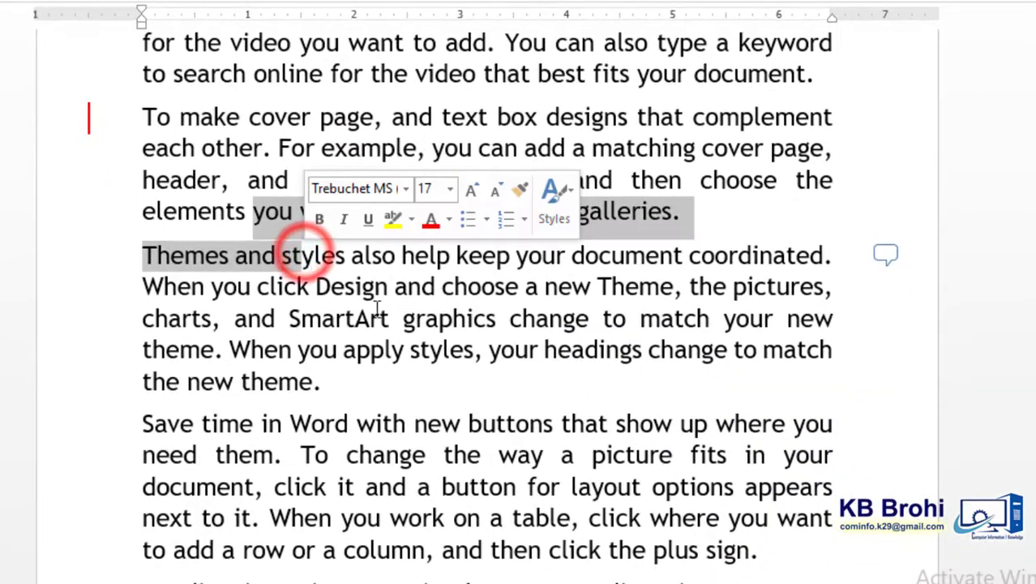
left_click(180, 122)
left_click(87, 115)
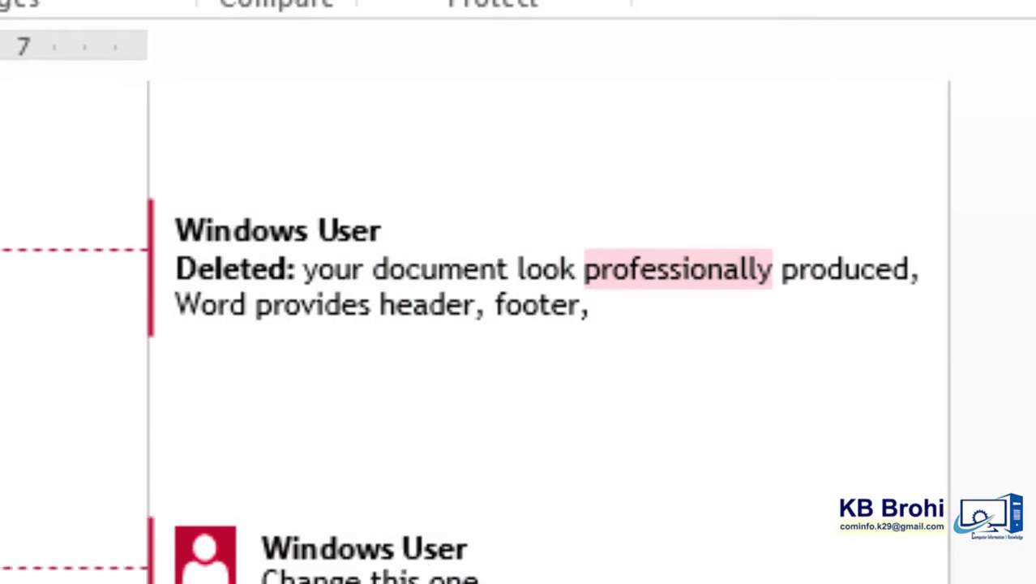
left_click(524, 345)
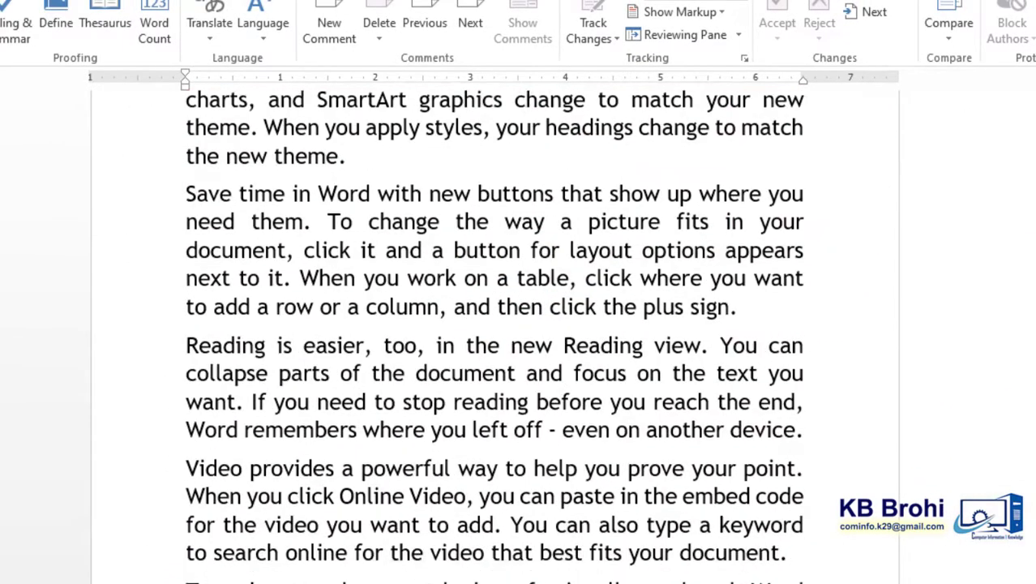
- Delete "the document and focus" from the paragraph starting "Reading is easier"
scroll(558, 323, "down", 2)
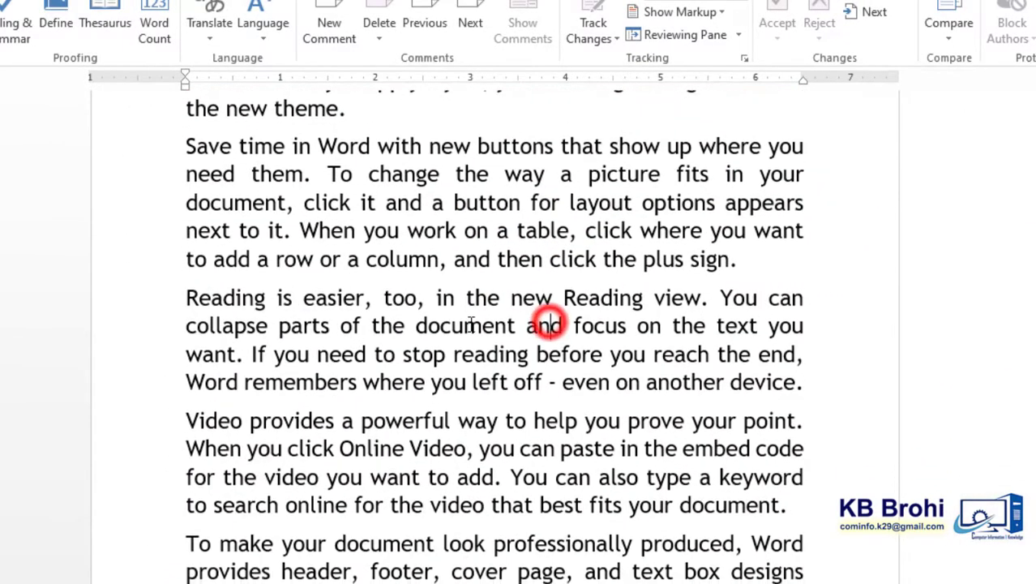
left_click_drag(365, 325, 528, 354)
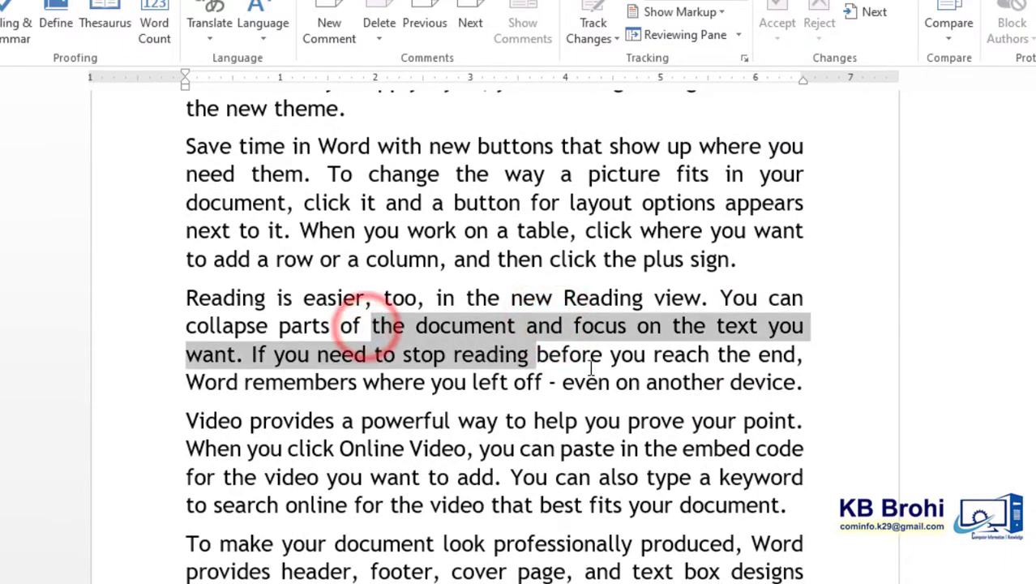
left_click_drag(591, 367, 624, 321)
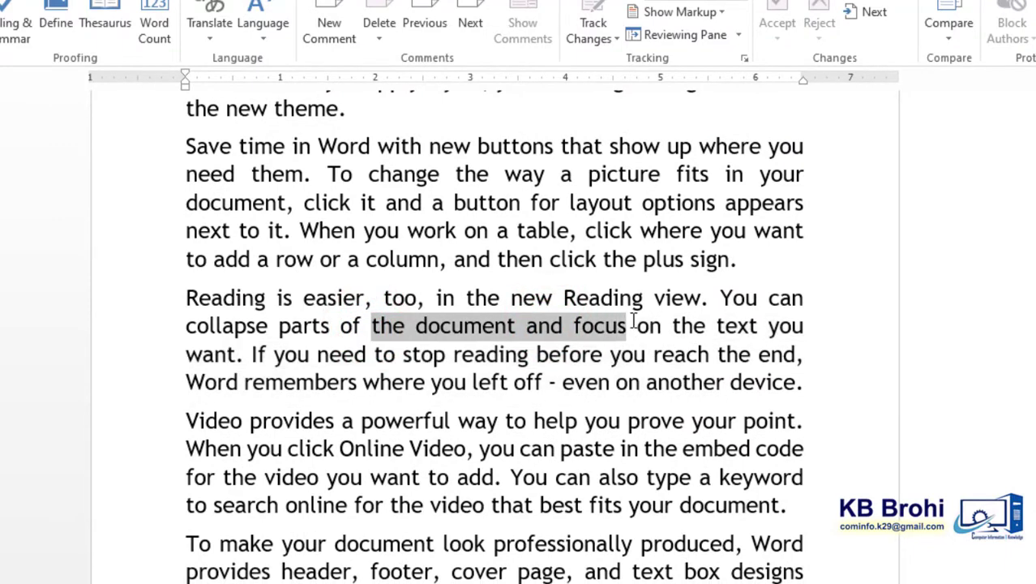
key("Delete")
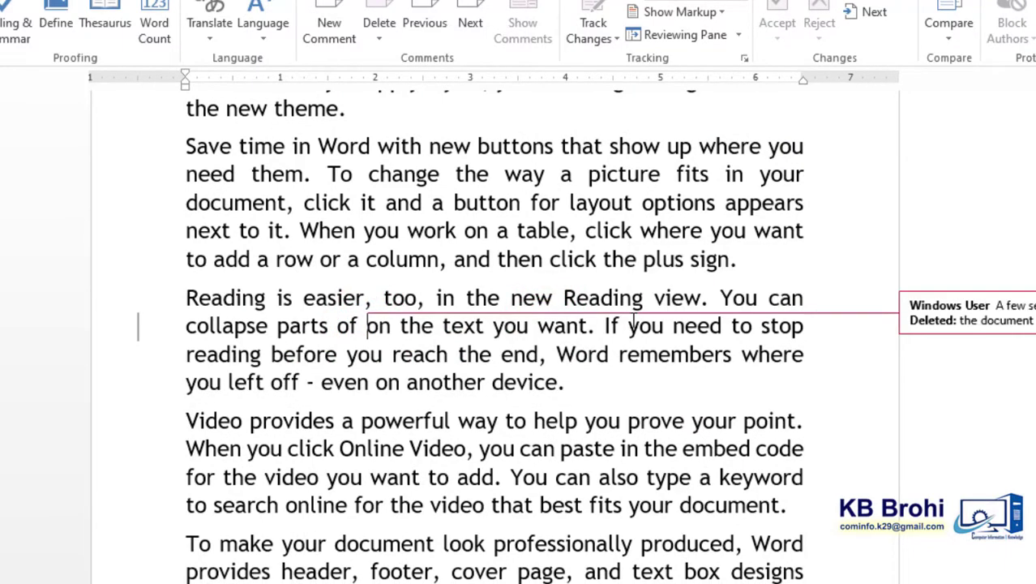
- Delete "Video, you can paste in the embed code for the video you want to add. You can also" from the second "Video provides" paragraph
left_click(607, 423)
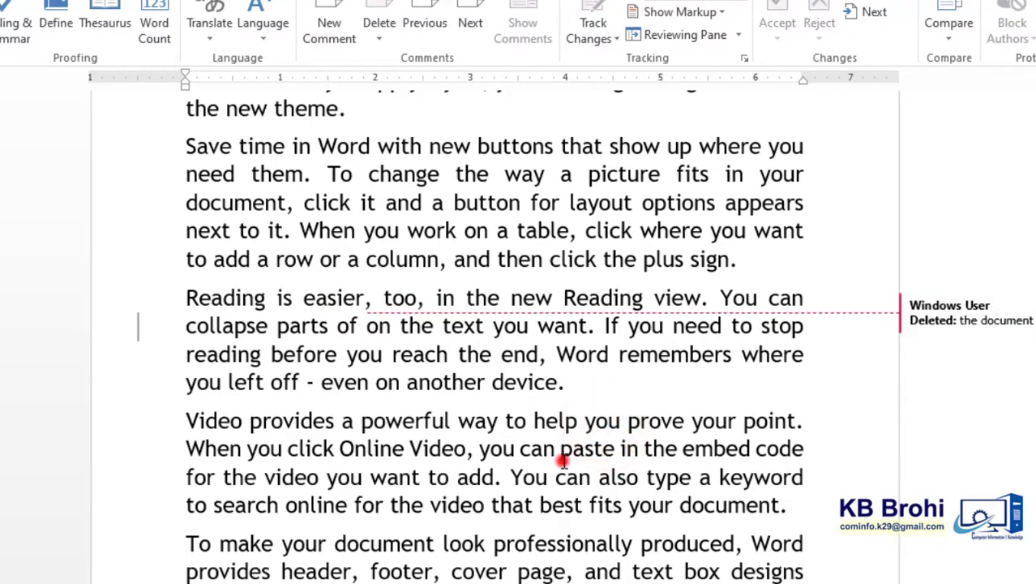
left_click_drag(442, 457, 634, 478)
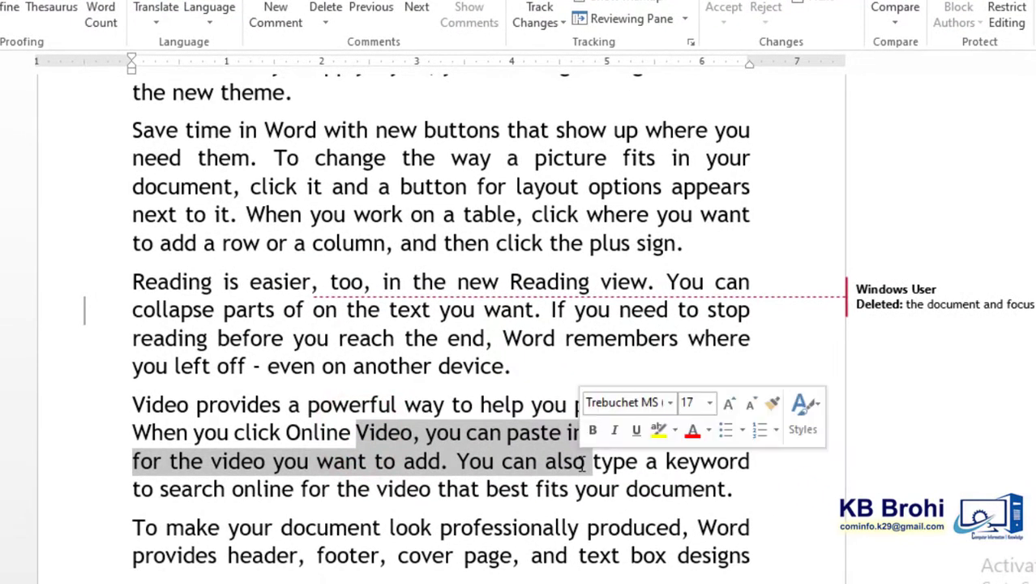
key("Delete")
left_click(689, 442)
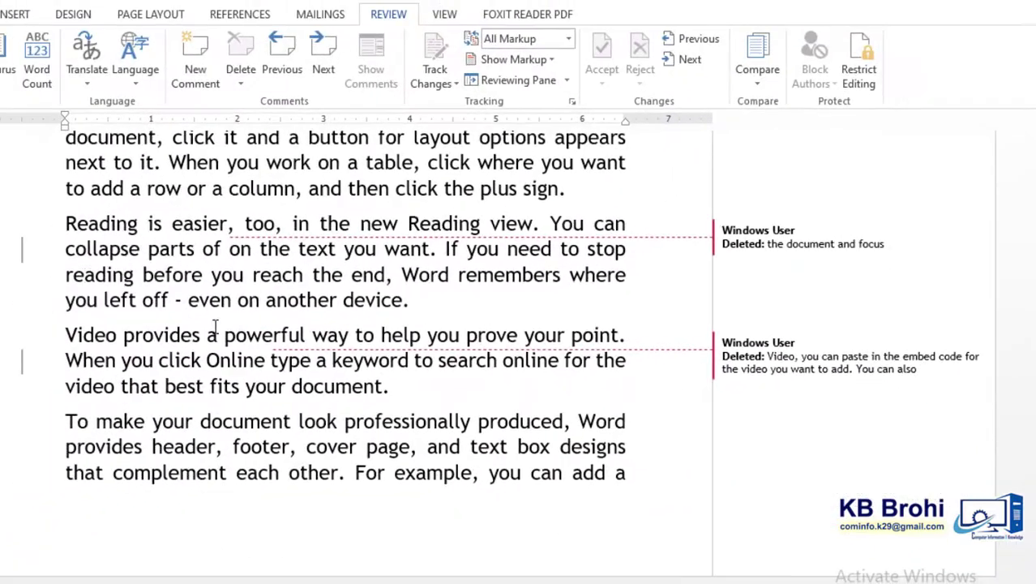
- Collapse the tracked changes to Simple Markup, then return the document to All Markup
left_click(29, 366)
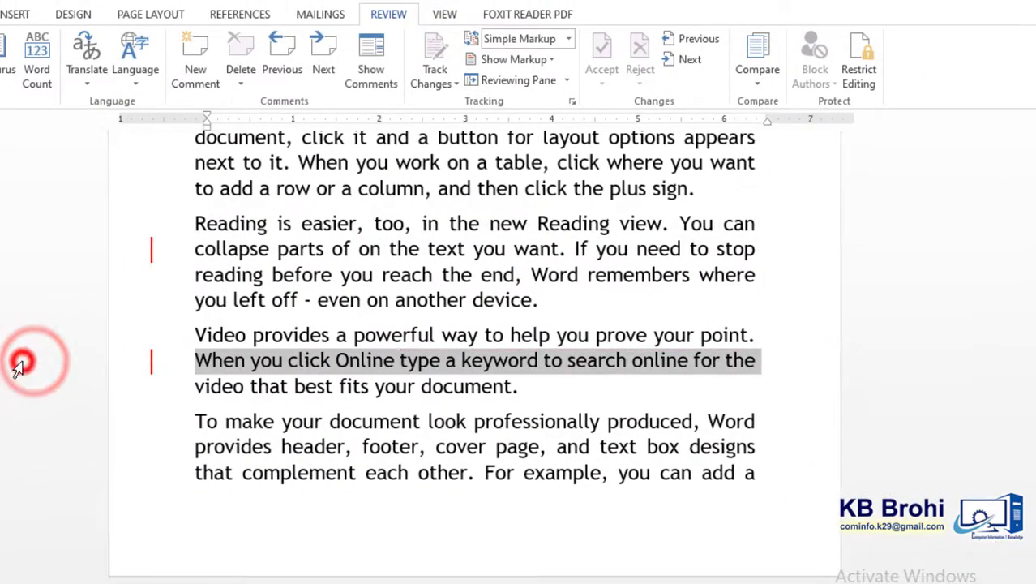
left_click(389, 332)
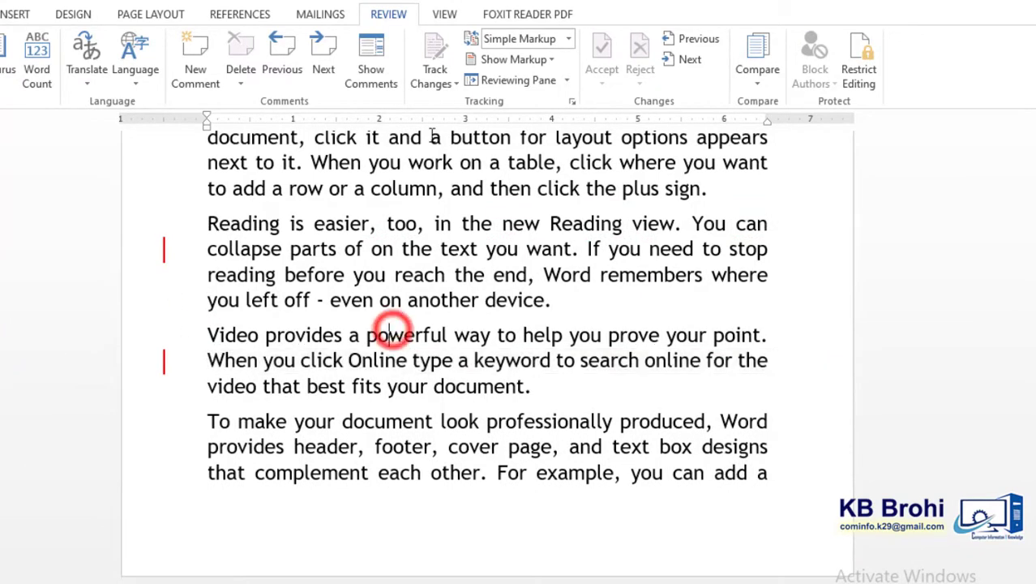
left_click(455, 84)
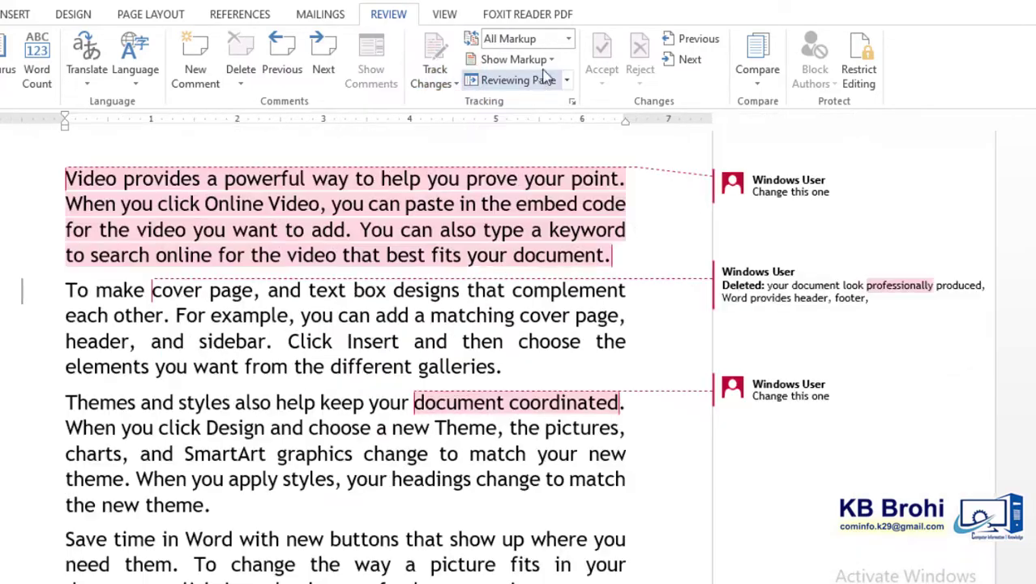
- Look through the available markup display views and open the Reviewing Pane
left_click(568, 38)
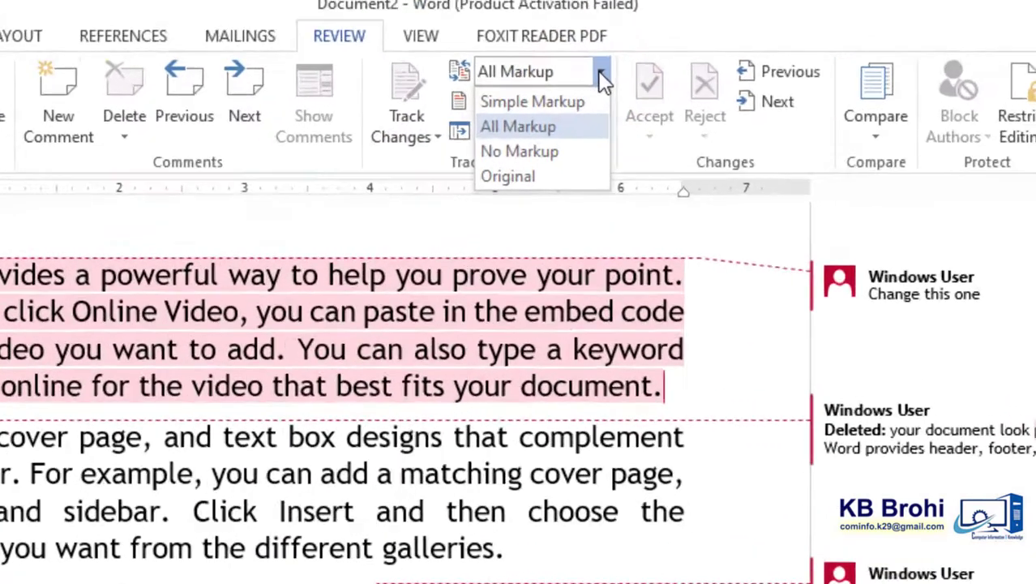
left_click(602, 75)
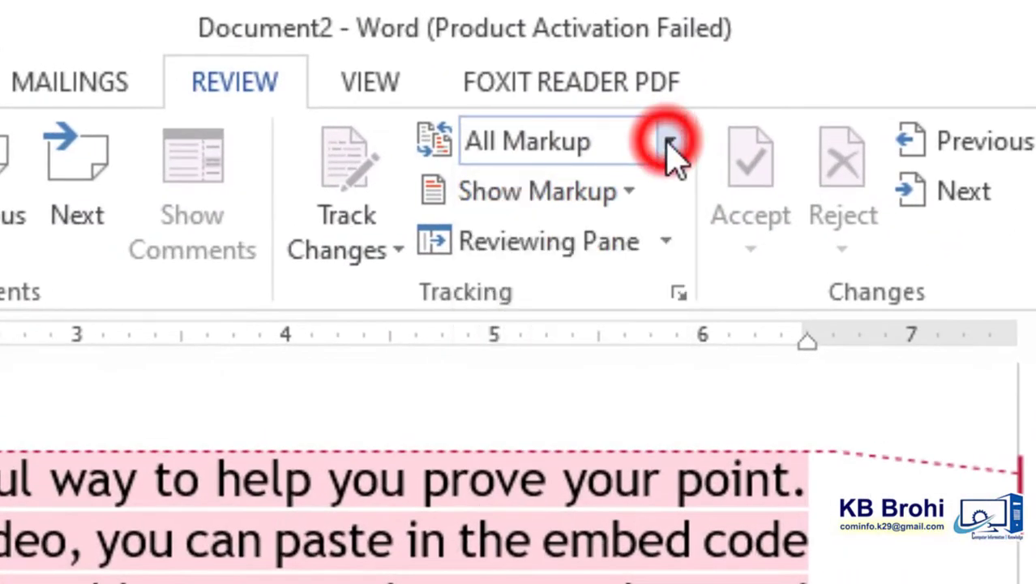
left_click(636, 203)
left_click(632, 201)
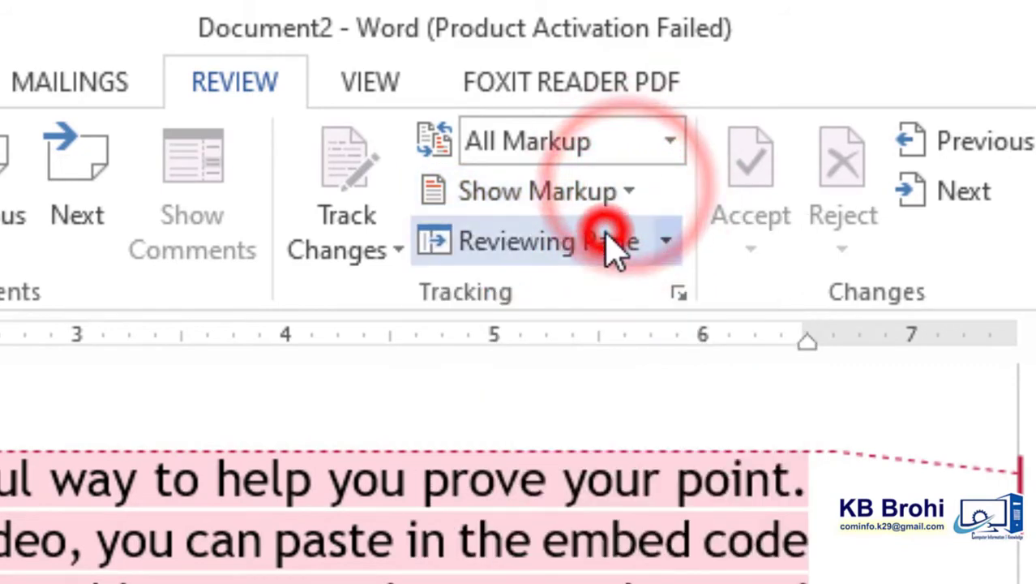
left_click(614, 243)
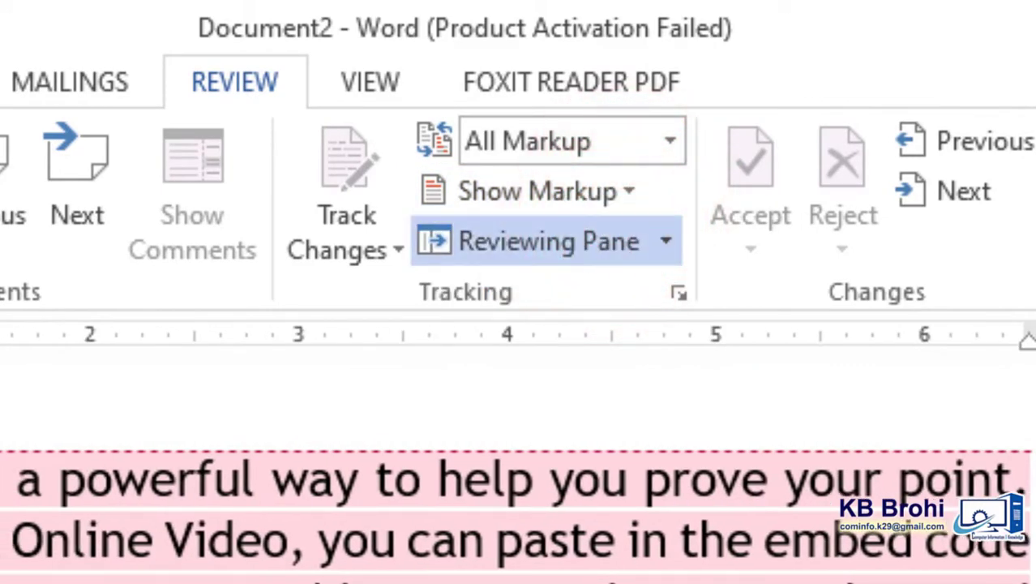
- Examine the Show Markup filter options and the list of all comments and deletions in the Reviewing Pane
left_click(629, 194)
left_click(630, 193)
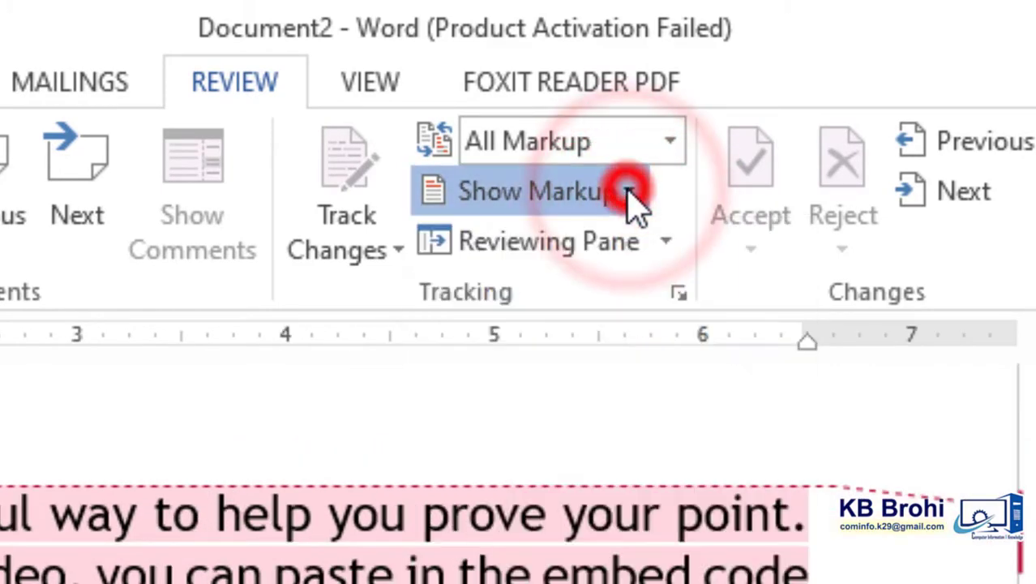
left_click(630, 198)
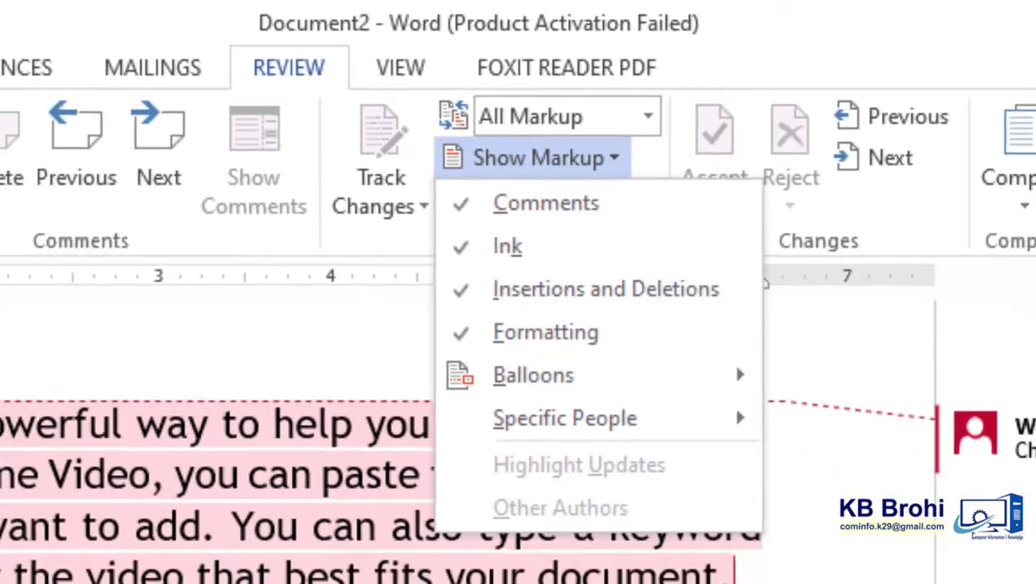
left_click(497, 326)
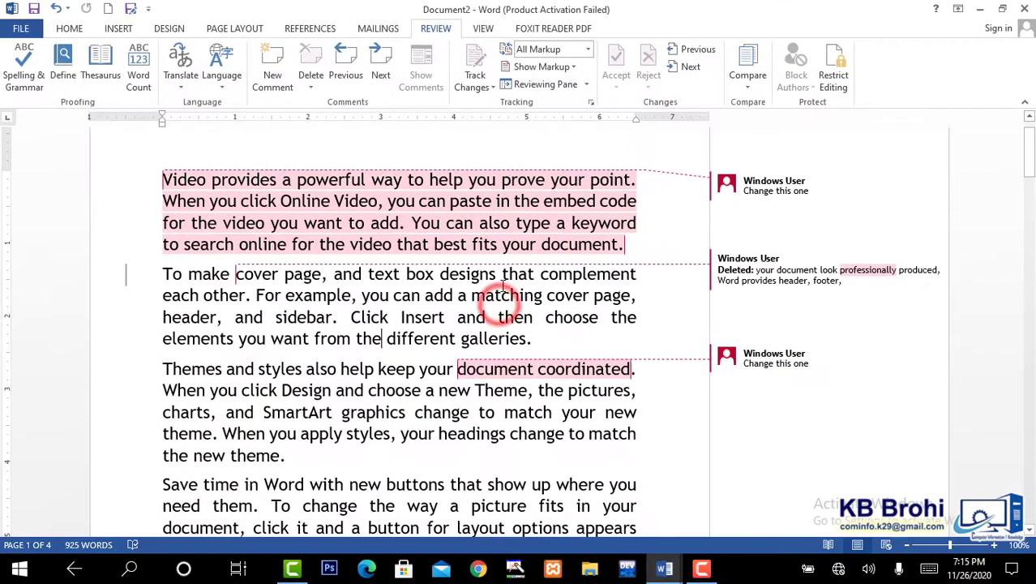
left_click(554, 86)
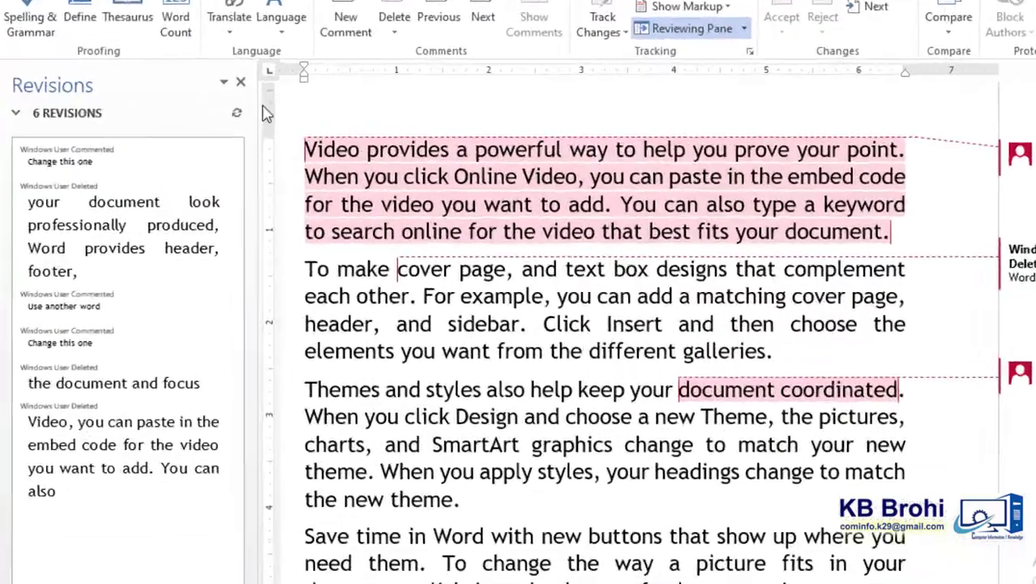
left_click(268, 104)
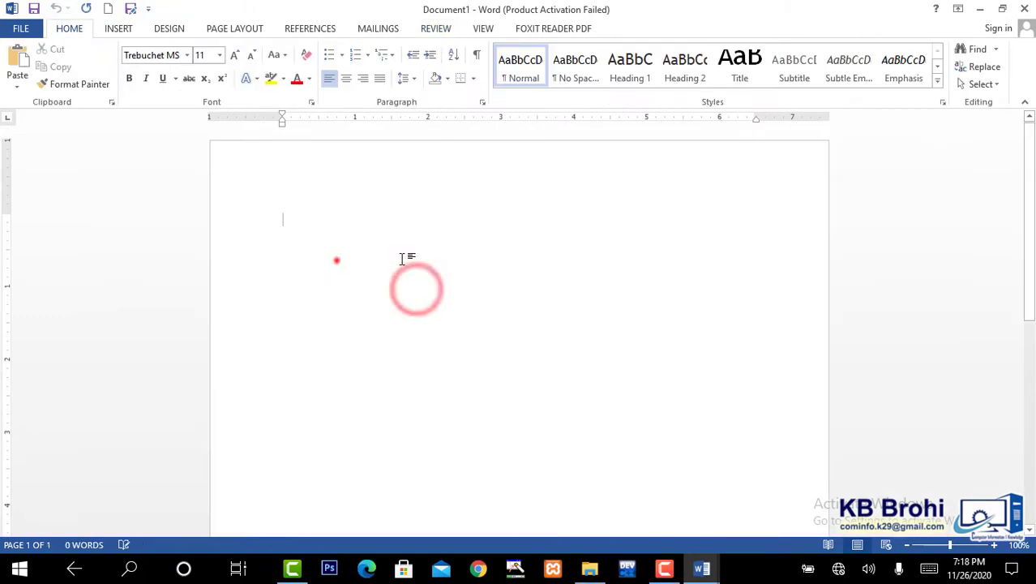
- Generate sample paragraphs in the blank Document1 with =rand() and justify all the text
left_click(335, 258)
type("=rand")
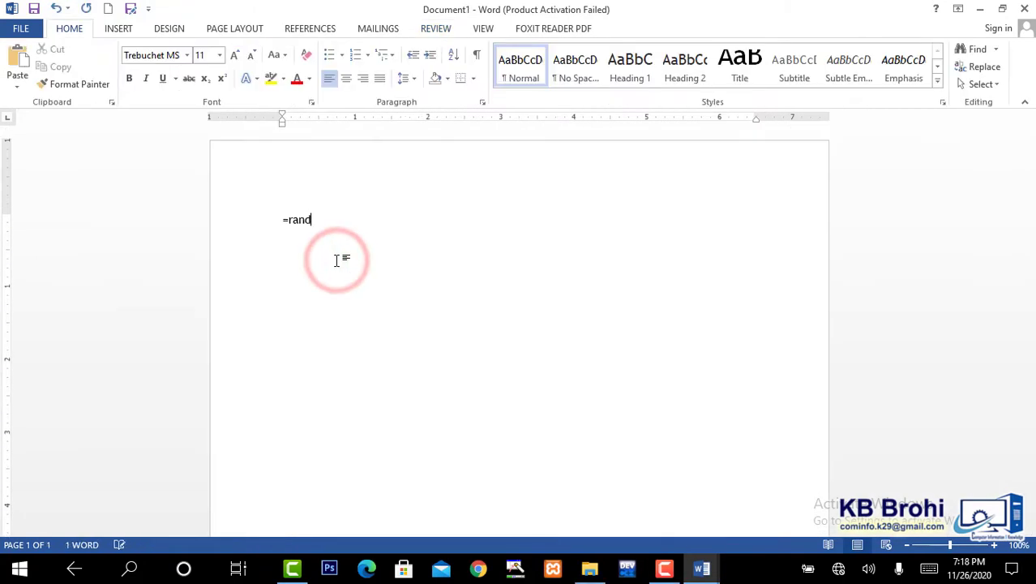
type("()")
key("Return")
left_click(507, 479)
left_click_drag(315, 493, 238, 225)
key("ctrl+j")
left_click(621, 479)
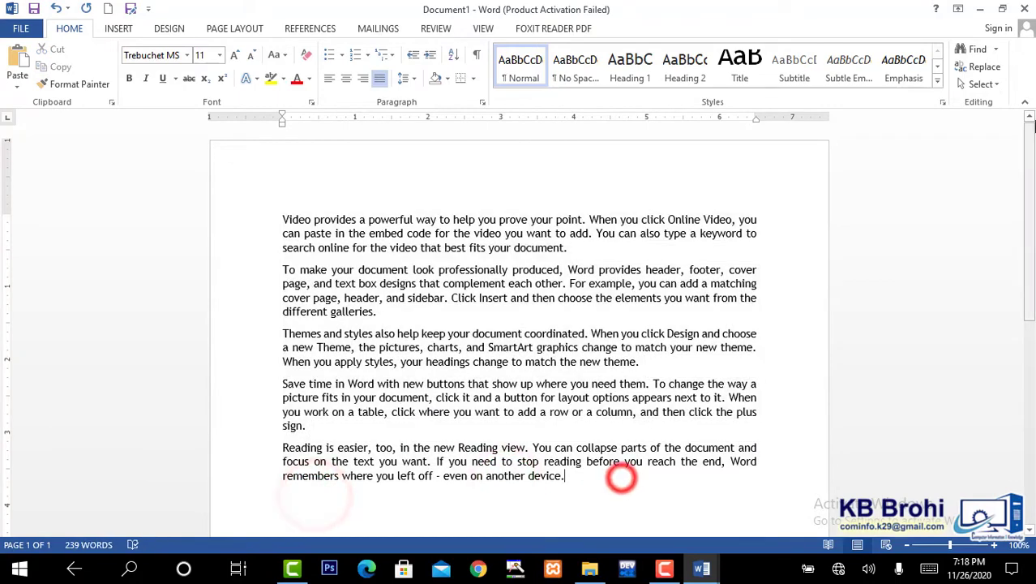
- Try numbering all five paragraphs with 1.5 line spacing and adding line breaks between the items
left_click(277, 208, "shift")
left_click(355, 54)
left_click(404, 77)
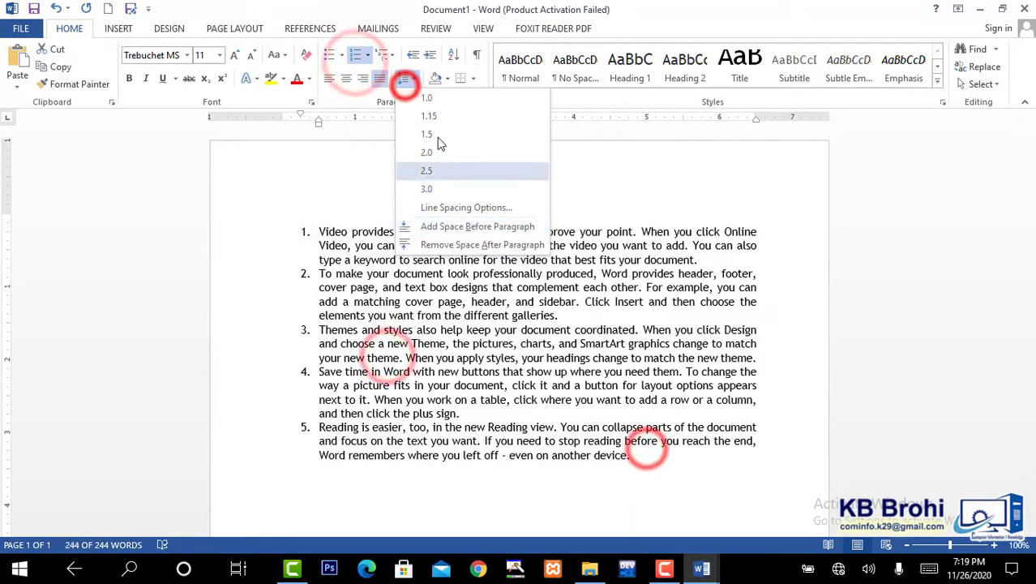
left_click(433, 133)
left_click(532, 347)
left_click(710, 264)
key("Return")
left_click(615, 356)
key("Return")
left_click(506, 505)
key("Return")
- Undo the added line breaks, line spacing and numbering
key("ctrl+z")
key("ctrl+z")
key("ctrl+z")
key("ctrl+z")
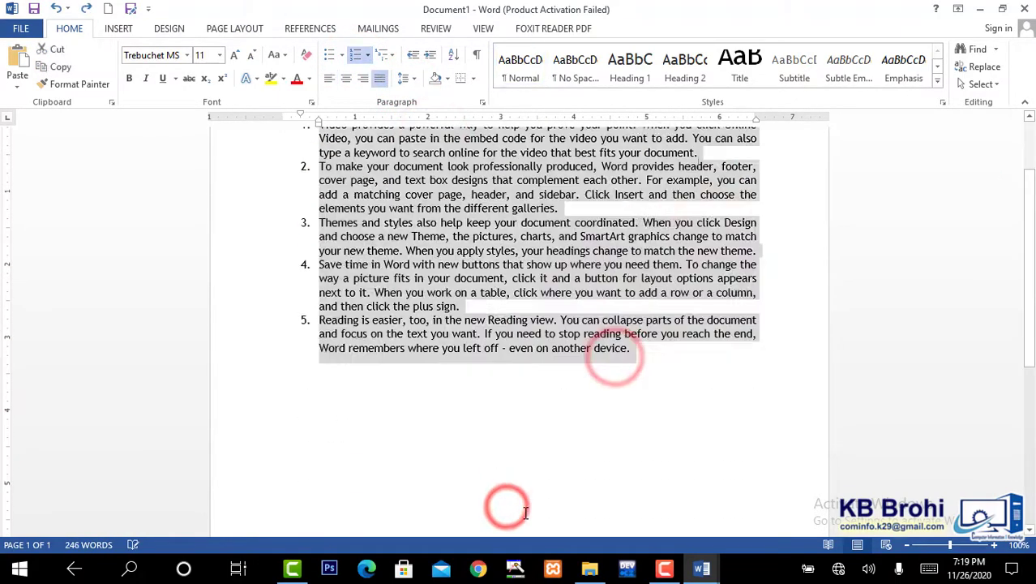
key("ctrl+z")
scroll(567, 454, "up", 2)
- Format all five paragraphs as a numbered list
left_click(613, 464)
key("ctrl+a")
left_click(354, 53)
left_click(417, 358)
left_click(634, 487)
left_click(640, 443)
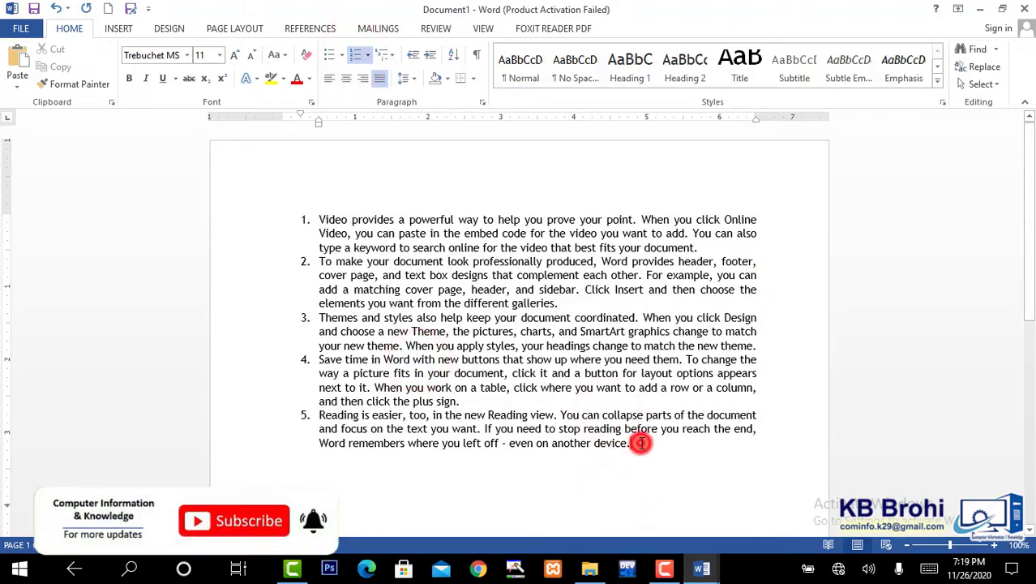
- Copy the whole numbered list into a new blank document
key("ctrl+a")
key("ctrl+c")
key("ctrl+n")
left_click(562, 409)
key("ctrl+v")
- Delete the text from "and focus on the text you want" to the end of item 5 in the new document
left_click_drag(641, 440, 311, 434)
left_click(460, 449)
key("BackSpace")
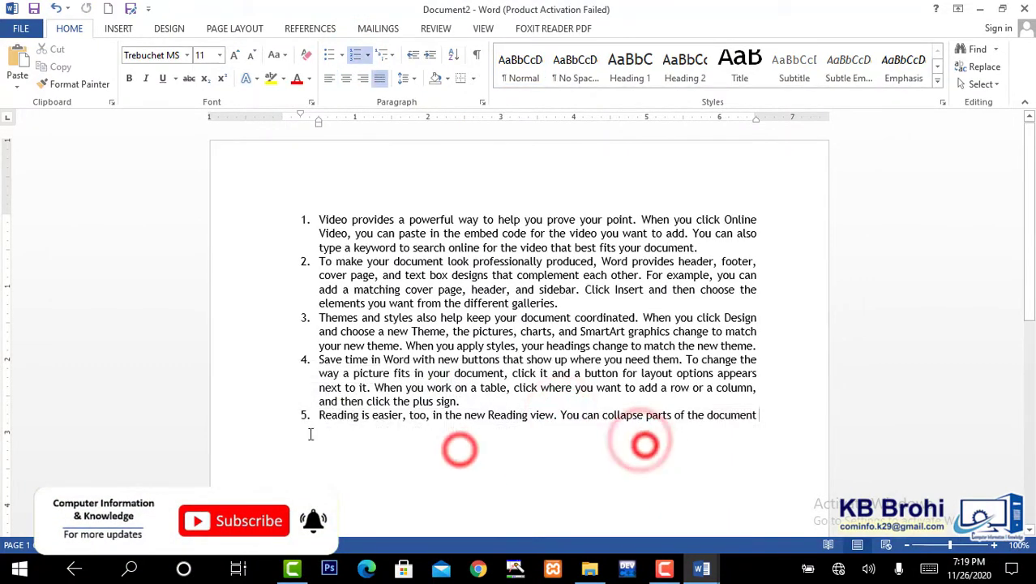
left_click(436, 28)
left_click(748, 65)
left_click(782, 104)
left_click(660, 313)
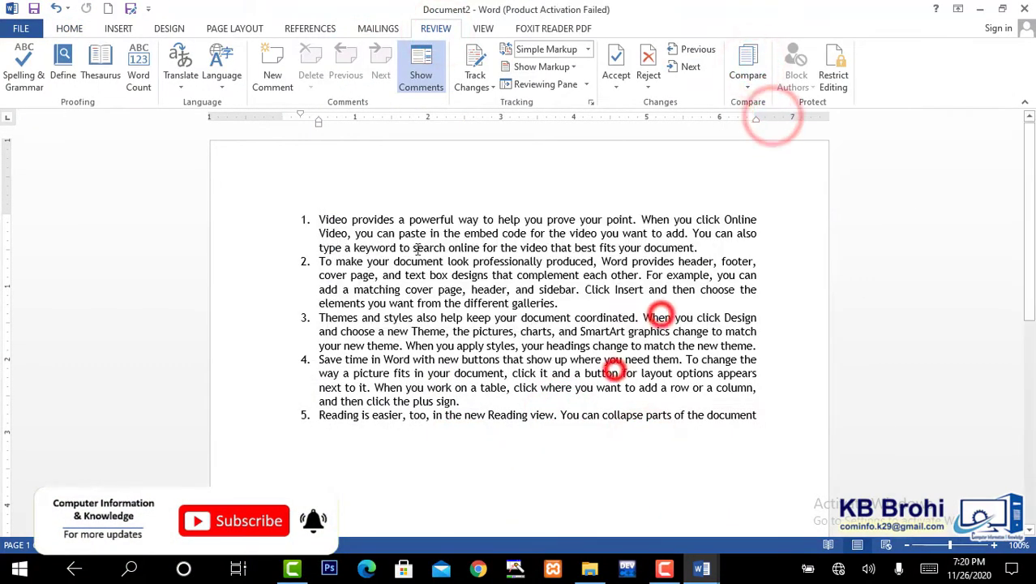
- Save the shortened document to the Desktop as Doc 1
key("ctrl+s")
left_click(407, 355)
left_click(115, 140)
left_click(115, 100)
left_click(80, 102)
left_click(389, 266)
type("Doc 1")
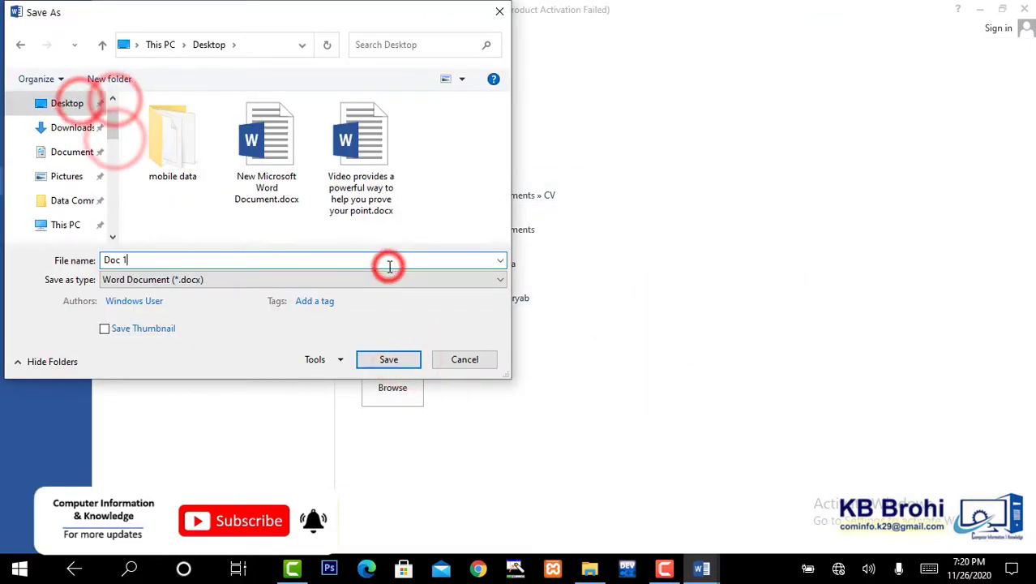
left_click(384, 356)
- Switch to the other document with the full list and save it to the Desktop as Doc 2
left_click(979, 10)
key("ctrl+s")
left_click(398, 368)
left_click(120, 130)
left_click(114, 116)
left_click(73, 133)
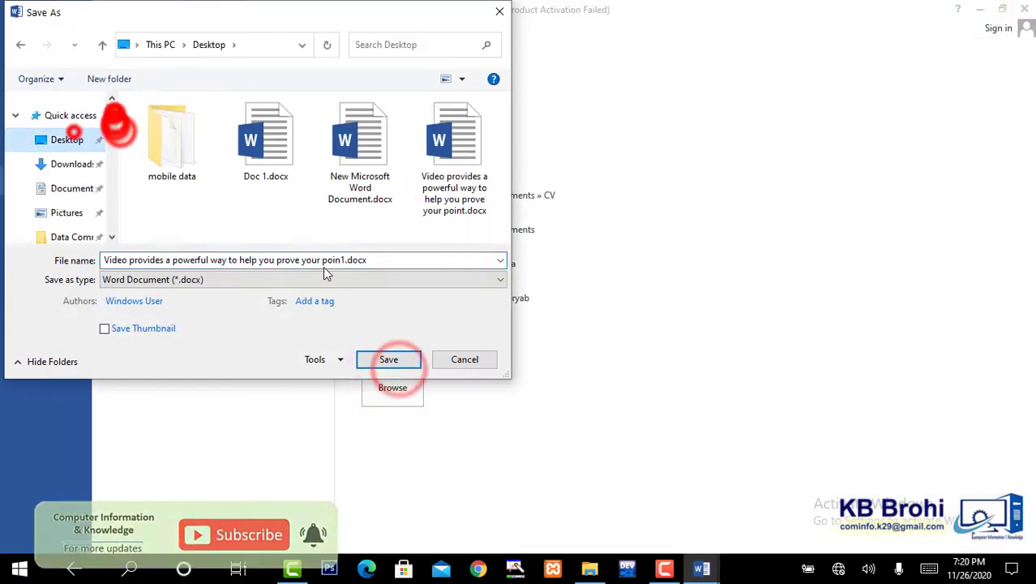
left_click(320, 261)
type("Doc 2")
left_click(397, 357)
left_click(513, 382)
- Start a document comparison and choose Doc 2.docx from the Desktop as the original document
left_click(435, 29)
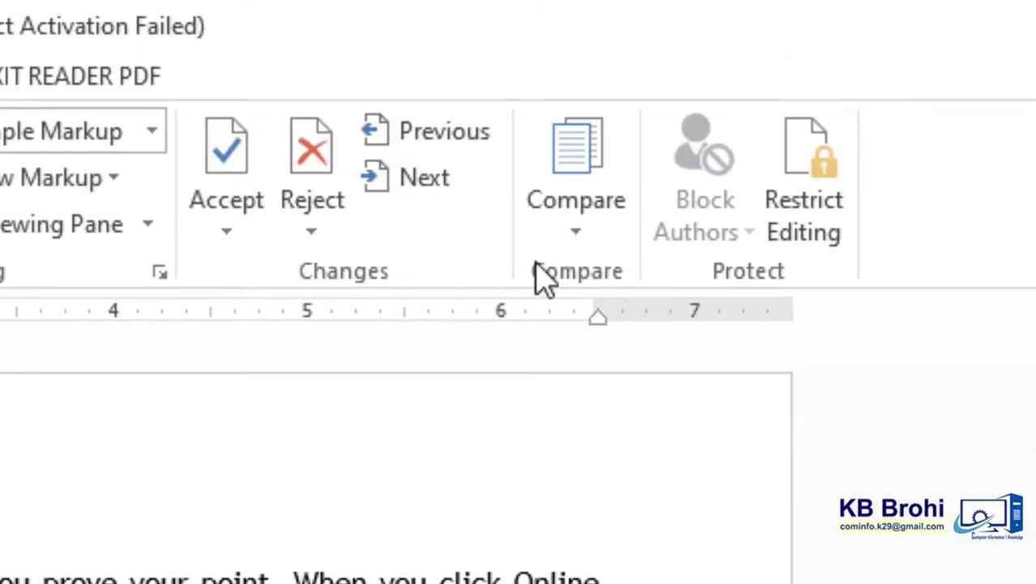
left_click(601, 174)
left_click(654, 319)
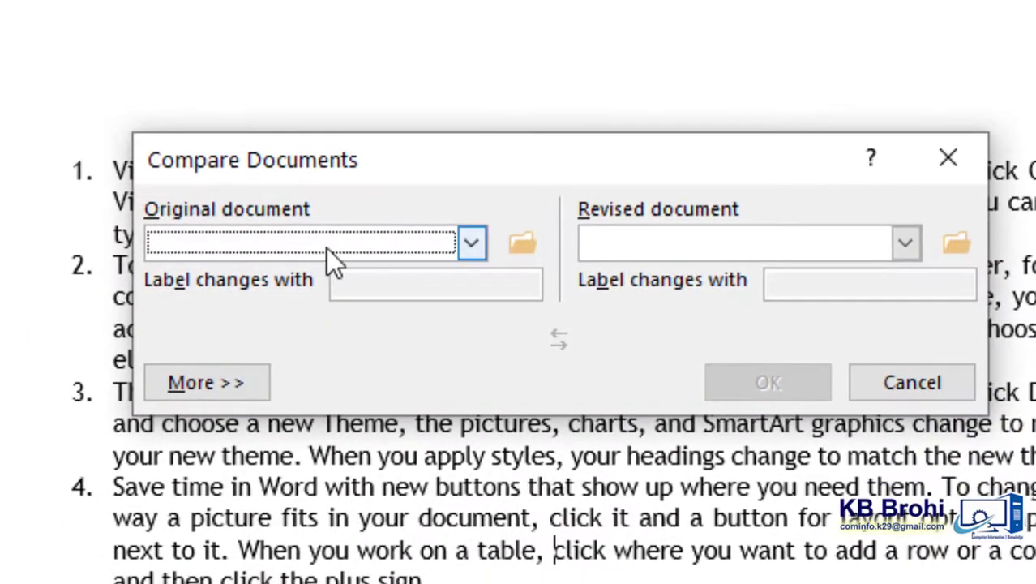
left_click(326, 248)
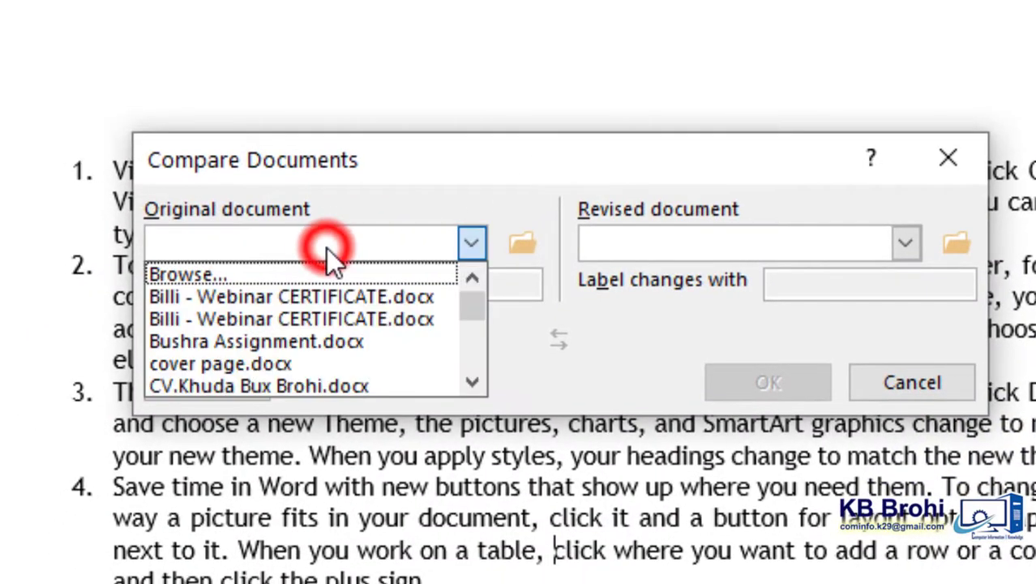
left_click(378, 269)
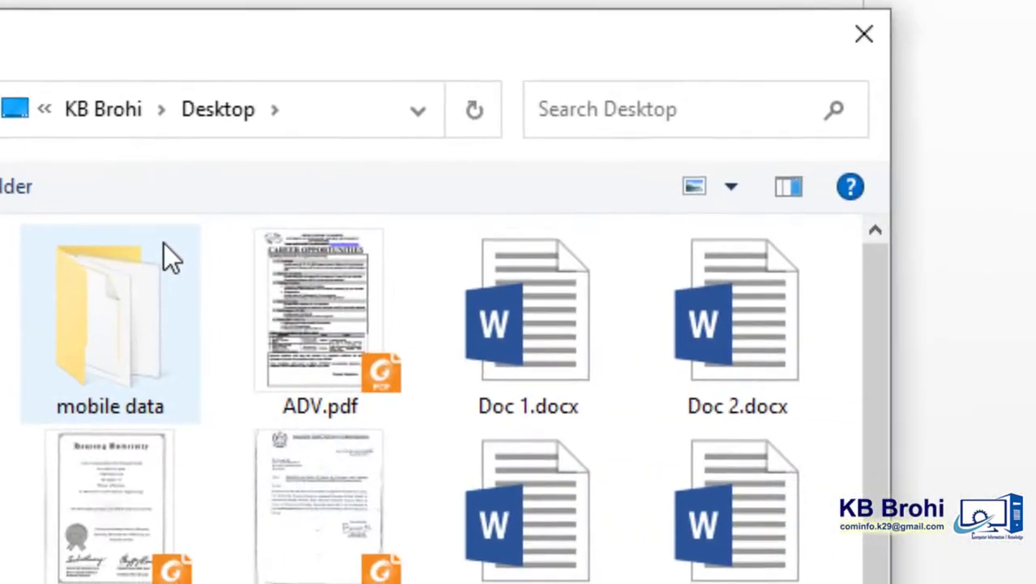
left_click(877, 359)
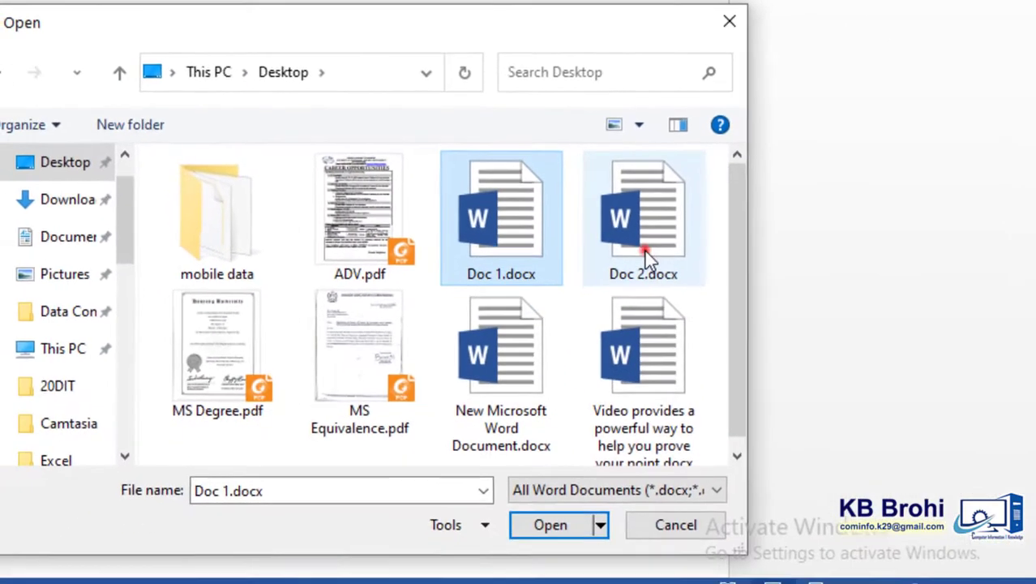
left_click(710, 373)
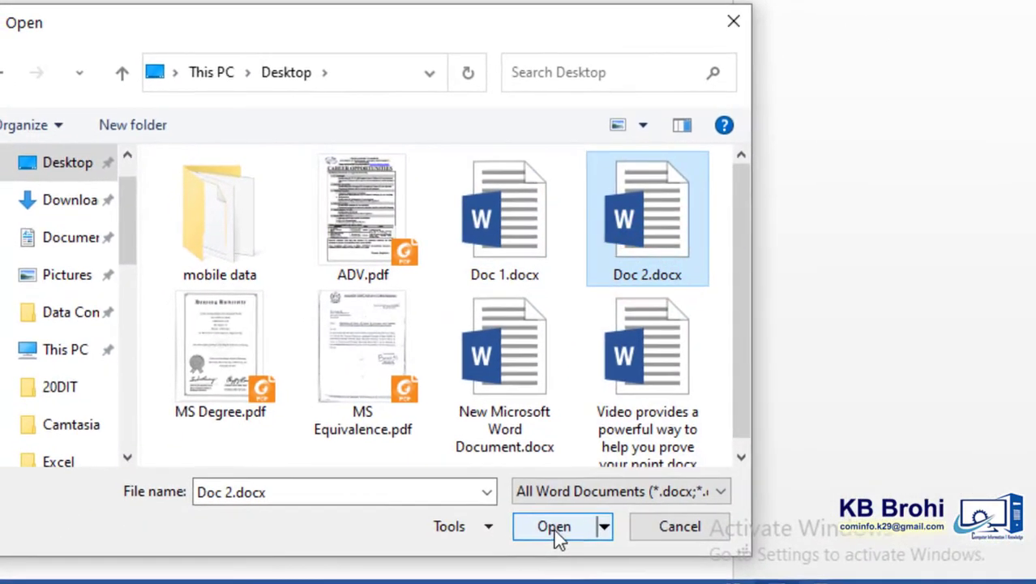
left_click(554, 527)
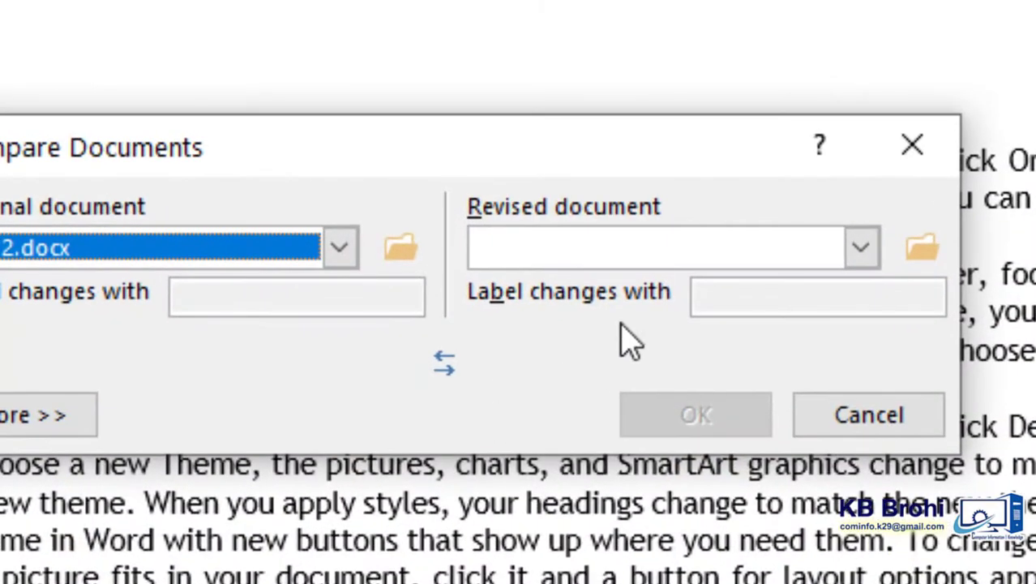
- Choose Doc 1.docx from the Desktop as the revised document and run the comparison
left_click(654, 235)
left_click(616, 282)
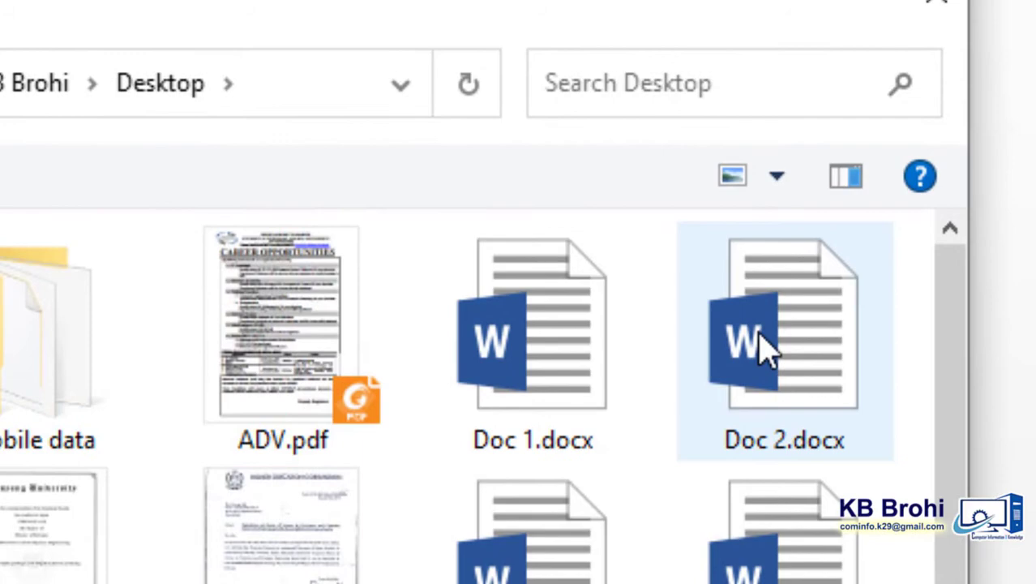
left_click(584, 332)
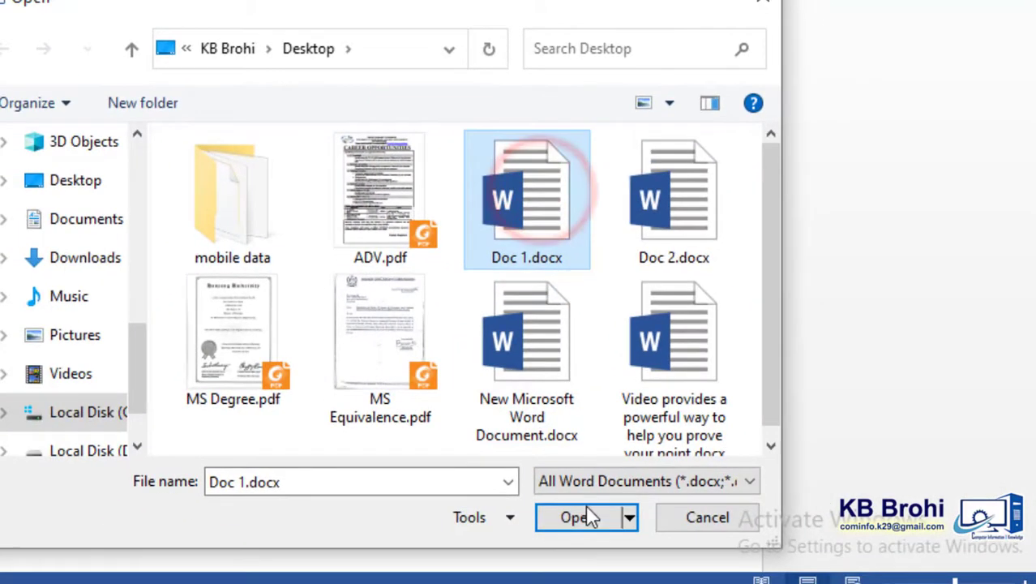
left_click(591, 526)
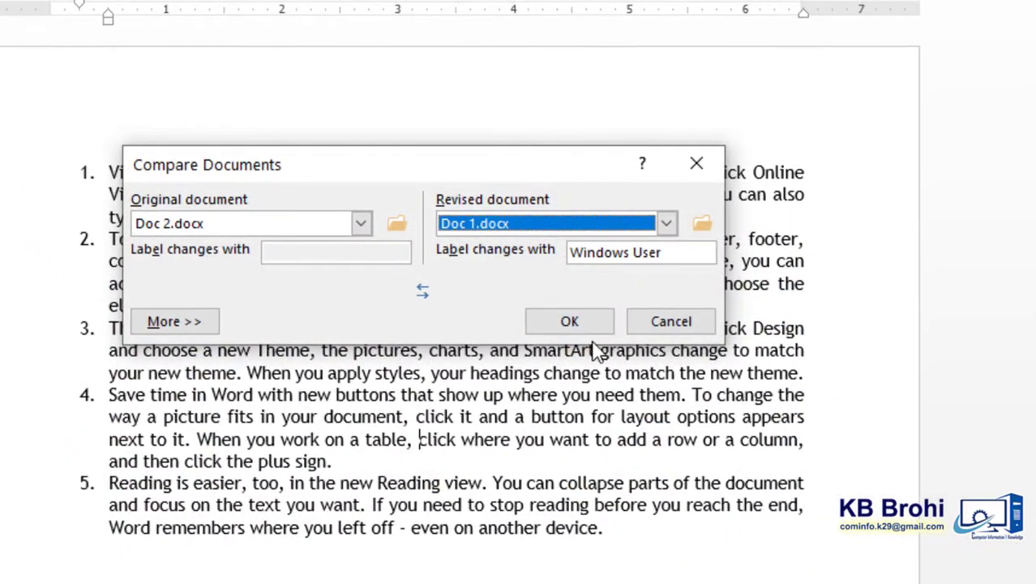
left_click(583, 323)
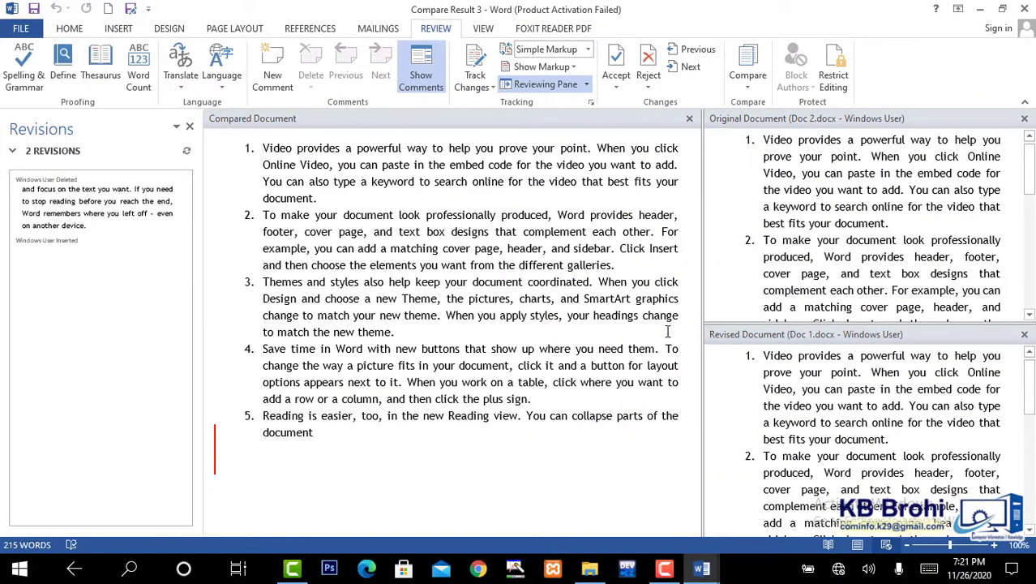
- Examine the listed deletion and compare the endings of the original and revised documents
triple_click(22, 193)
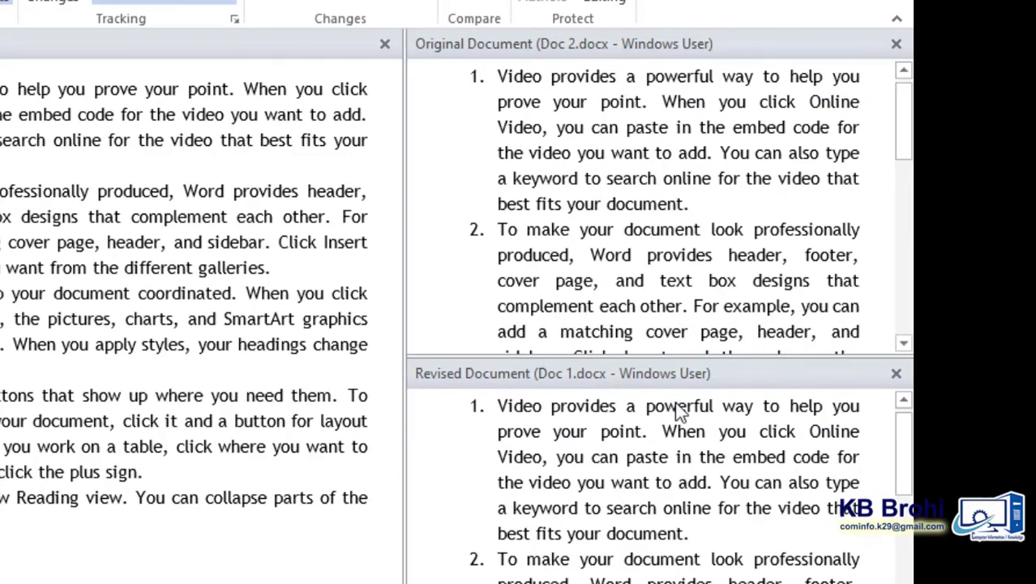
mouse_move(910, 438)
left_mouse_down()
mouse_move(910, 583)
mouse_move(910, 434)
left_mouse_up()
left_click_drag(902, 149, 906, 317)
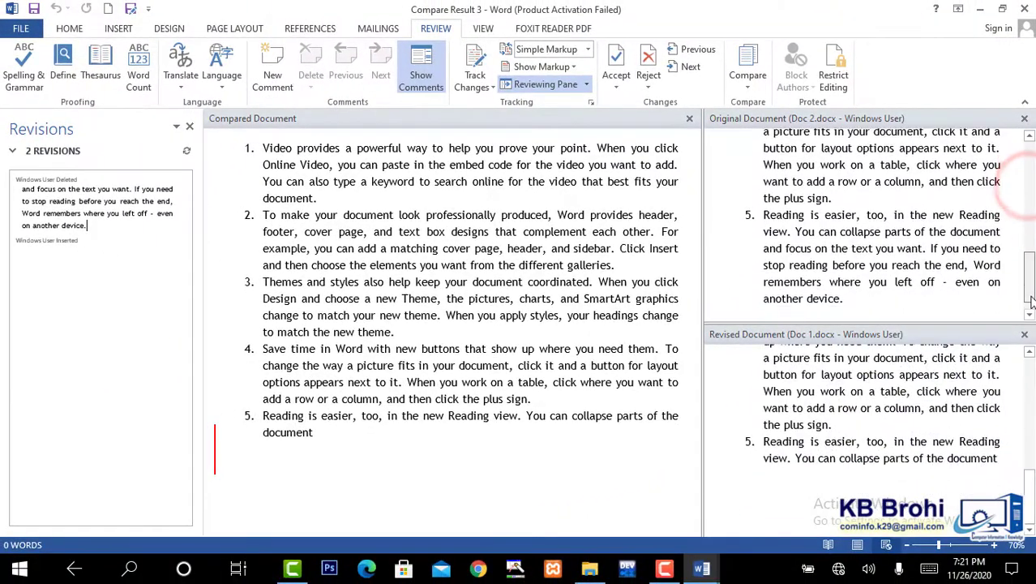
left_click_drag(1032, 297, 1031, 300)
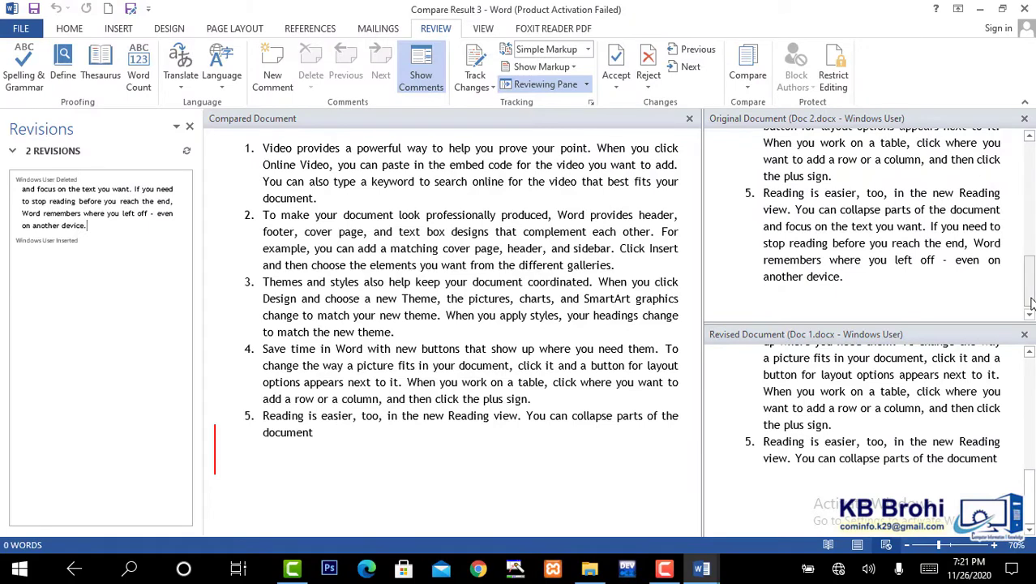